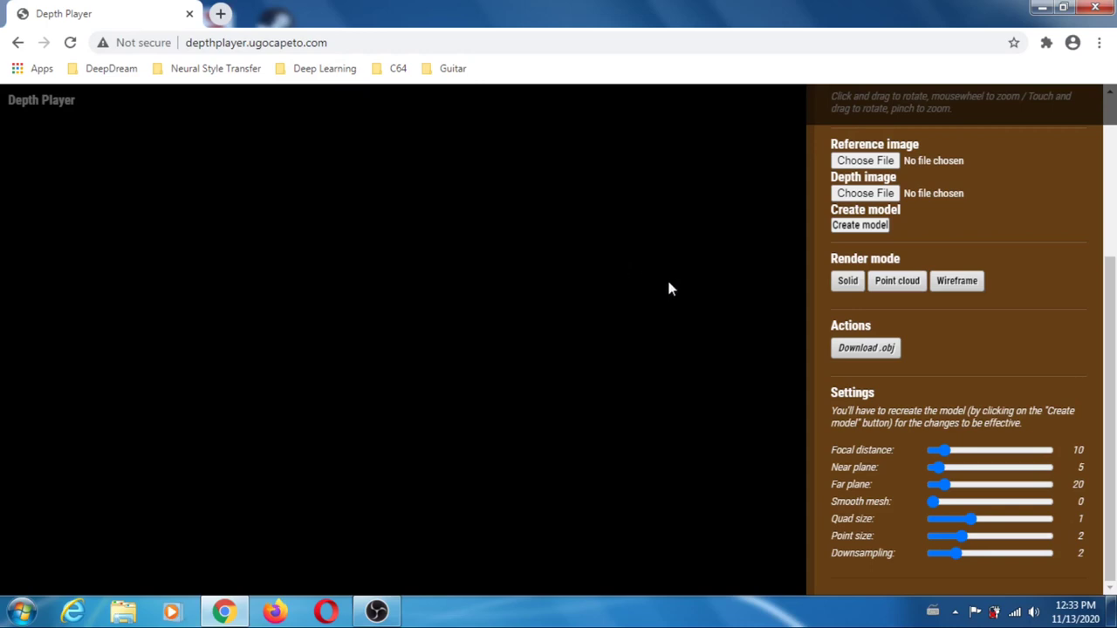
Load view1 from the Art folder as the reference image
left_click_drag(1110, 326, 1112, 200)
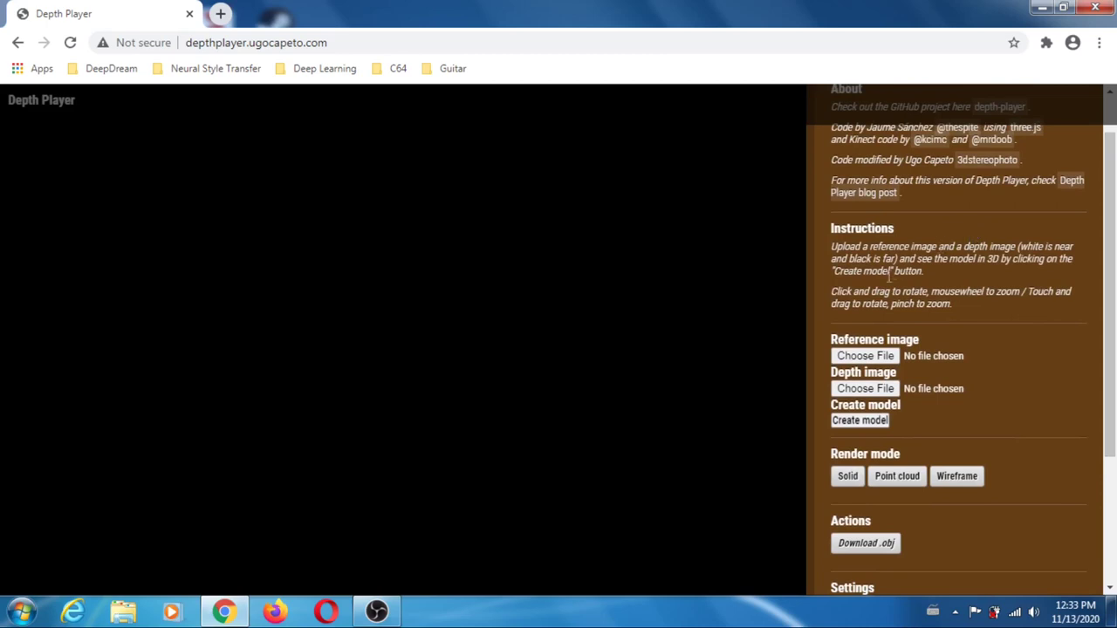
left_click(866, 357)
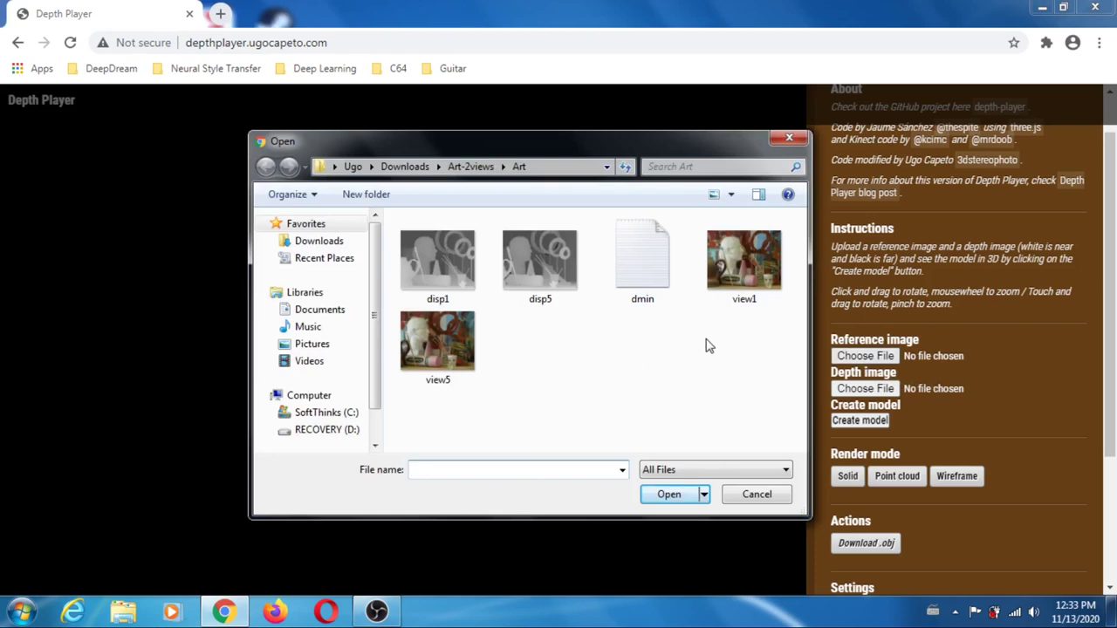
left_click(738, 257)
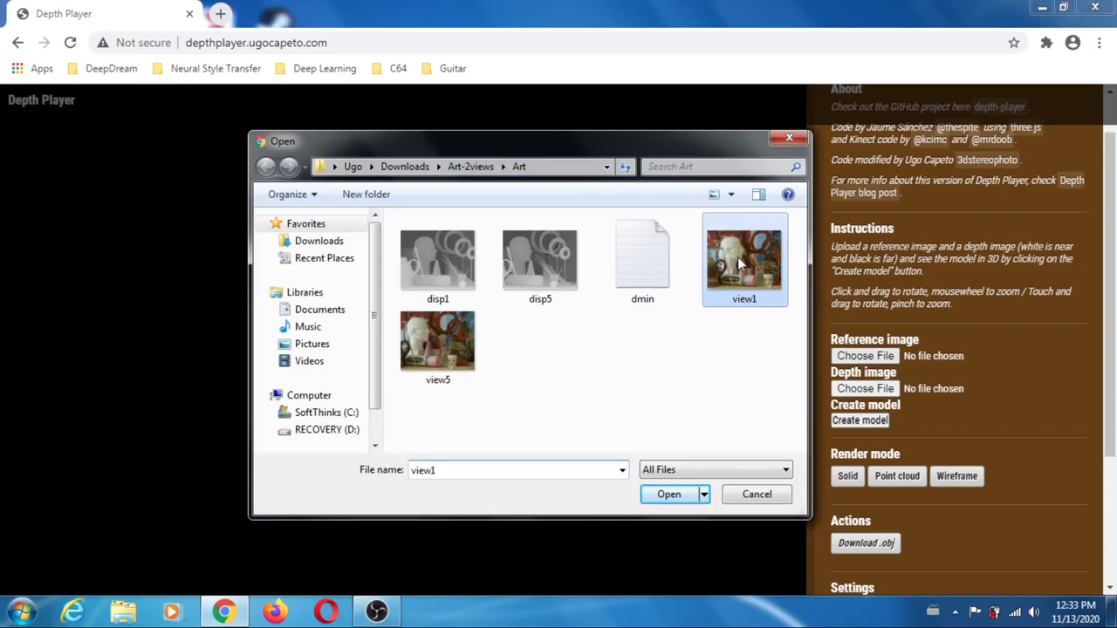
left_click(669, 496)
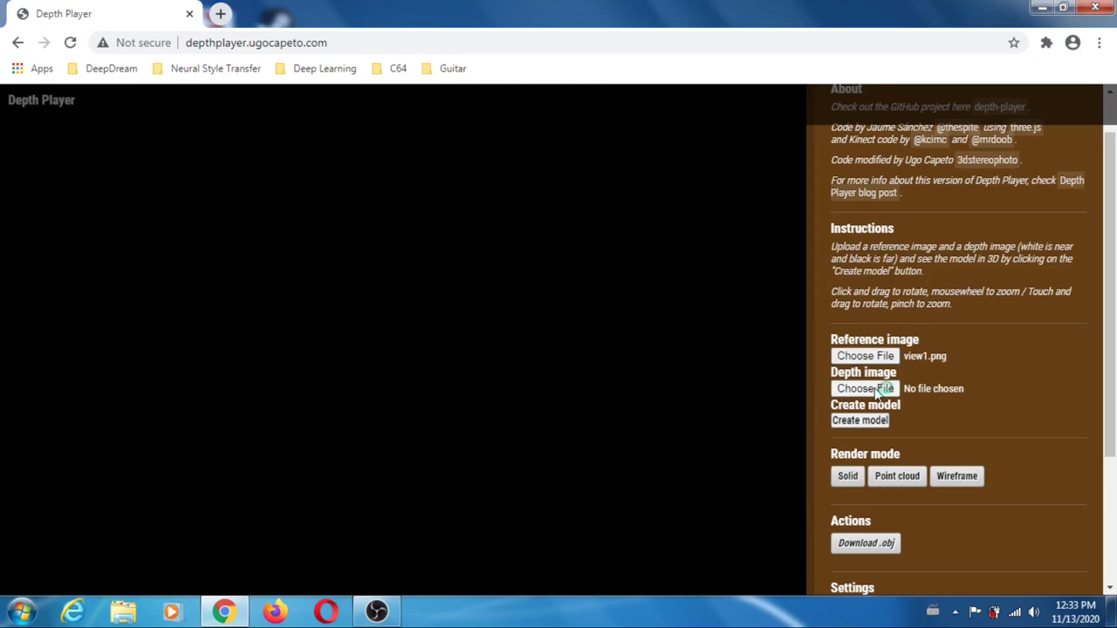
Load disp1 as the depth image and create the 3D model from the two images
left_click(879, 390)
left_click(426, 265)
left_click(860, 421)
left_click(860, 420)
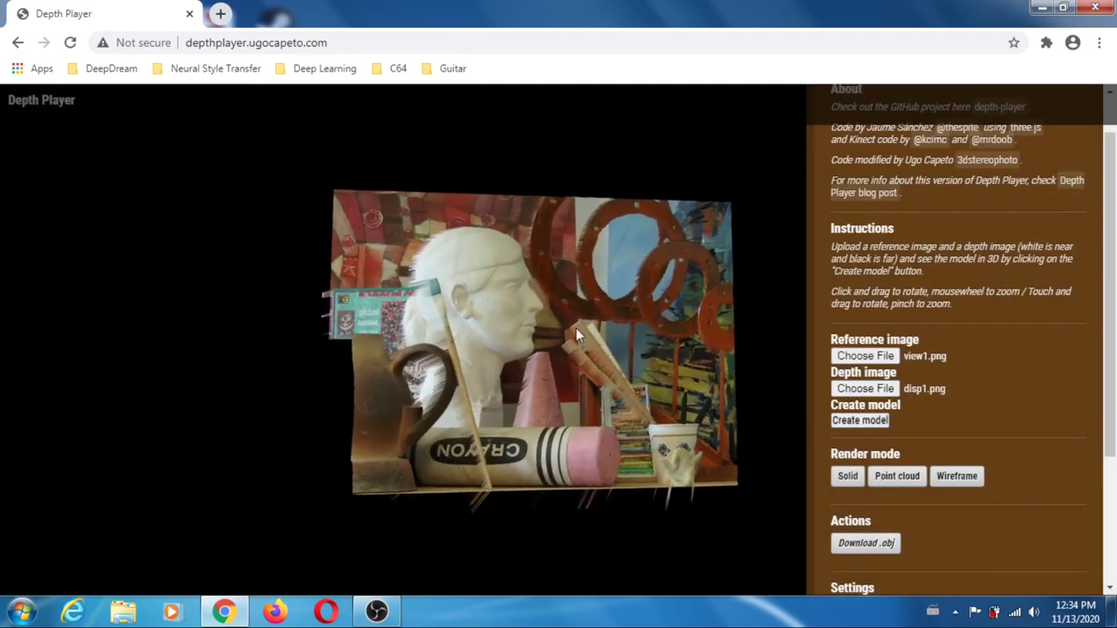
scroll(569, 353, "up", 8)
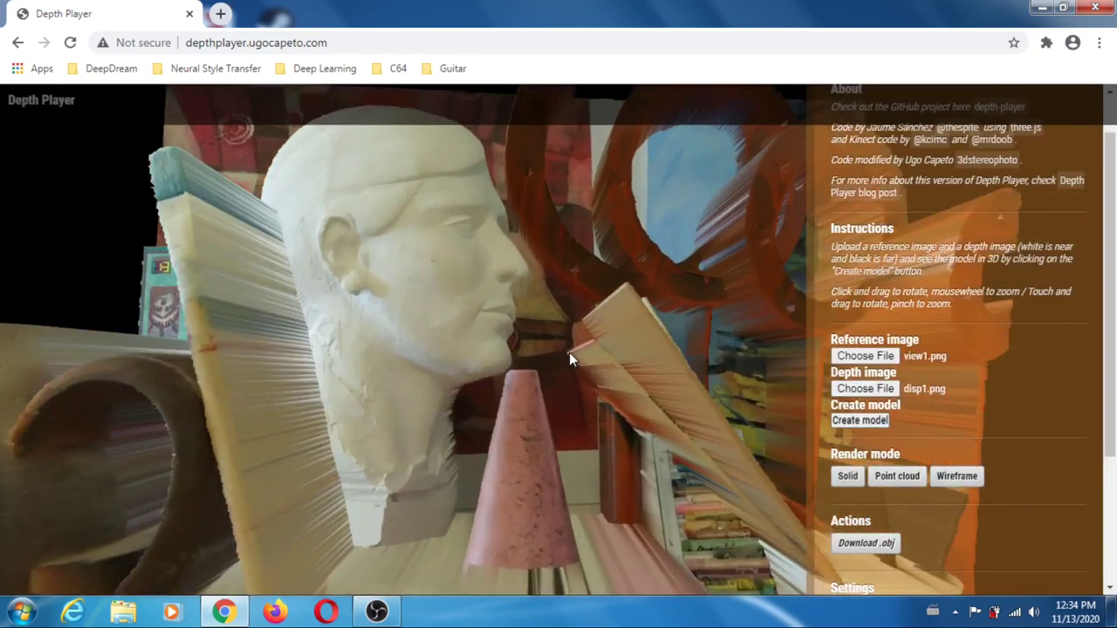
scroll(569, 352, "down", 6)
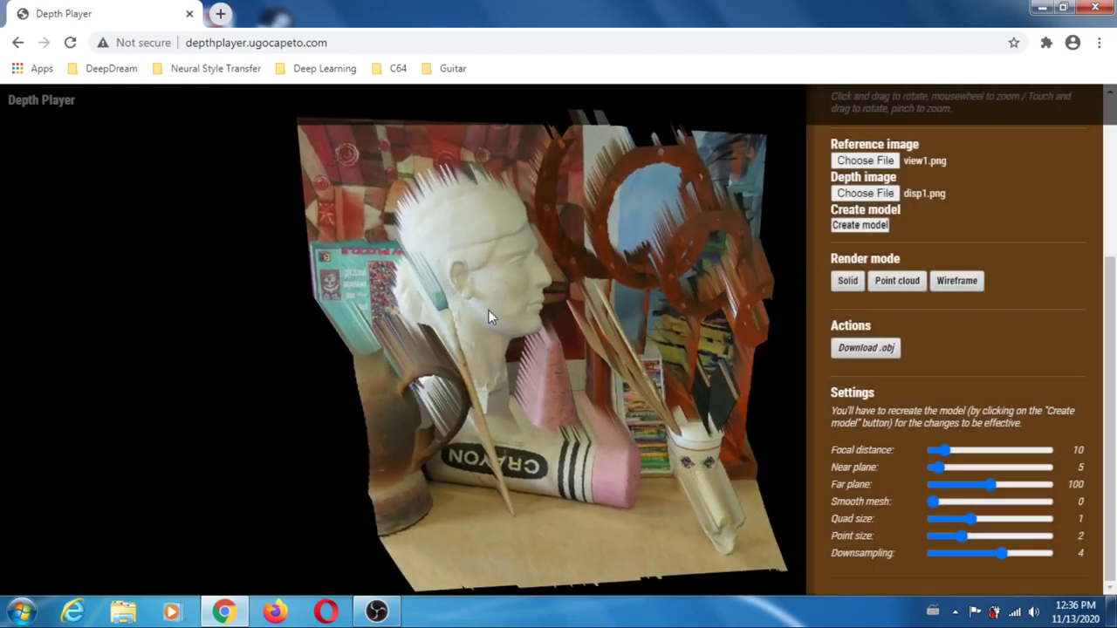
Render the model as a point cloud and examine it from different angles and distances
left_click(898, 283)
left_click(892, 283)
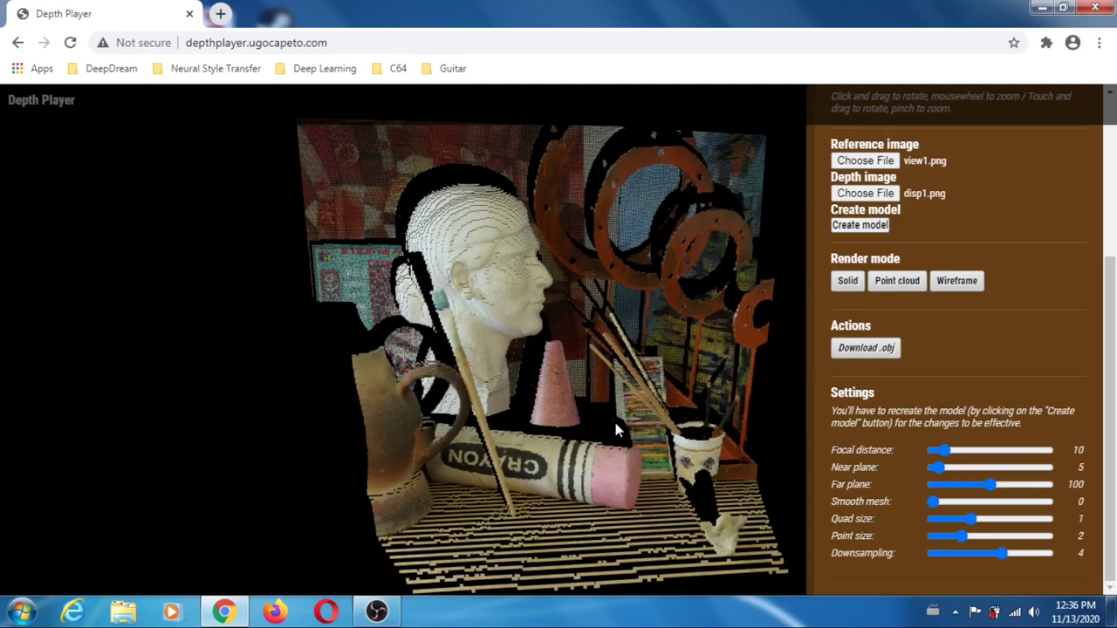
left_click_drag(616, 429, 438, 434)
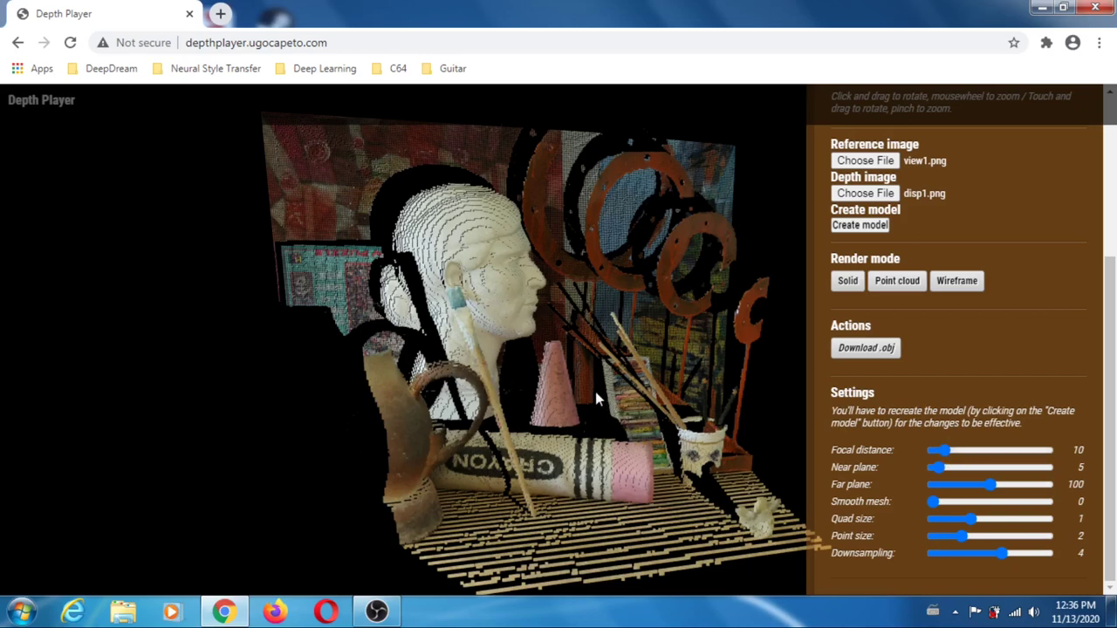
scroll(597, 399, "up", 2)
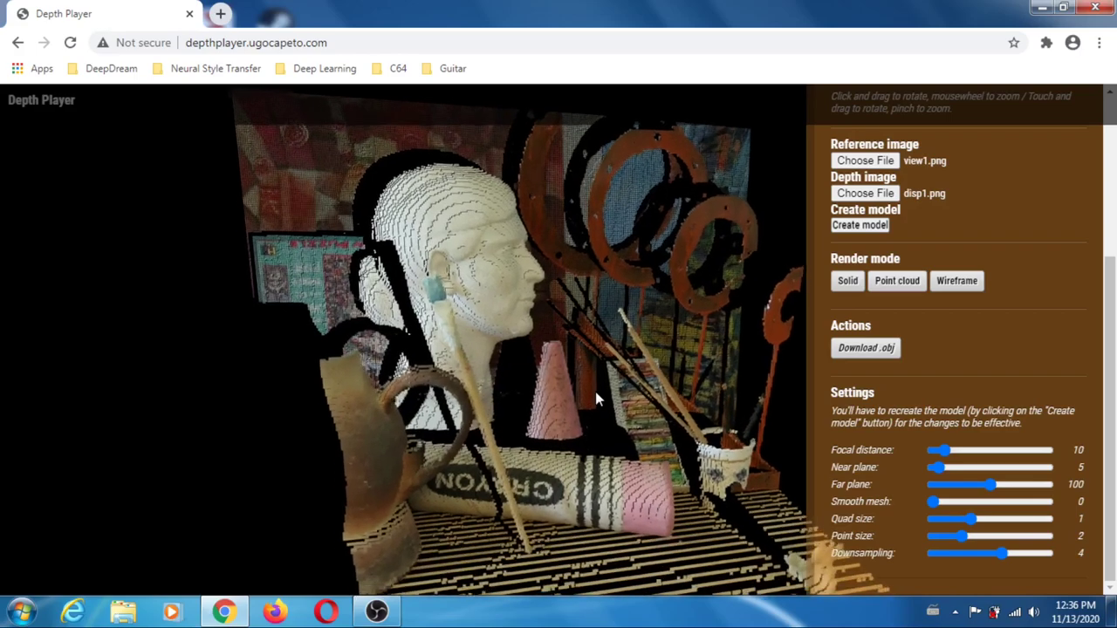
scroll(597, 399, "down", 2)
scroll(597, 399, "up", 4)
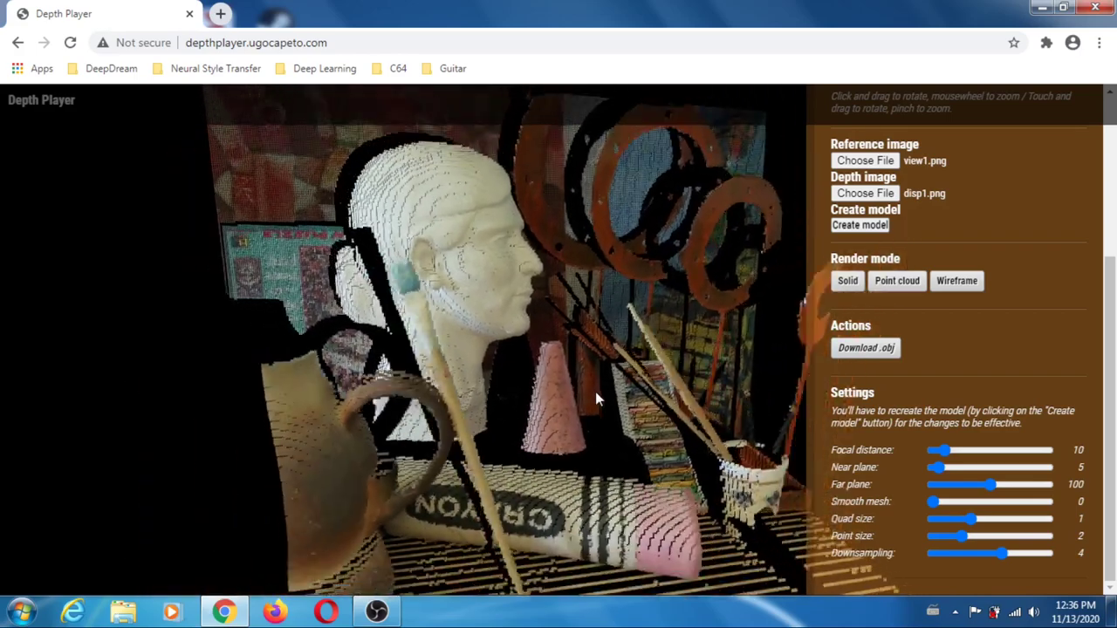
mouse_move(599, 393)
left_mouse_down()
mouse_move(678, 424)
mouse_move(593, 407)
left_mouse_up()
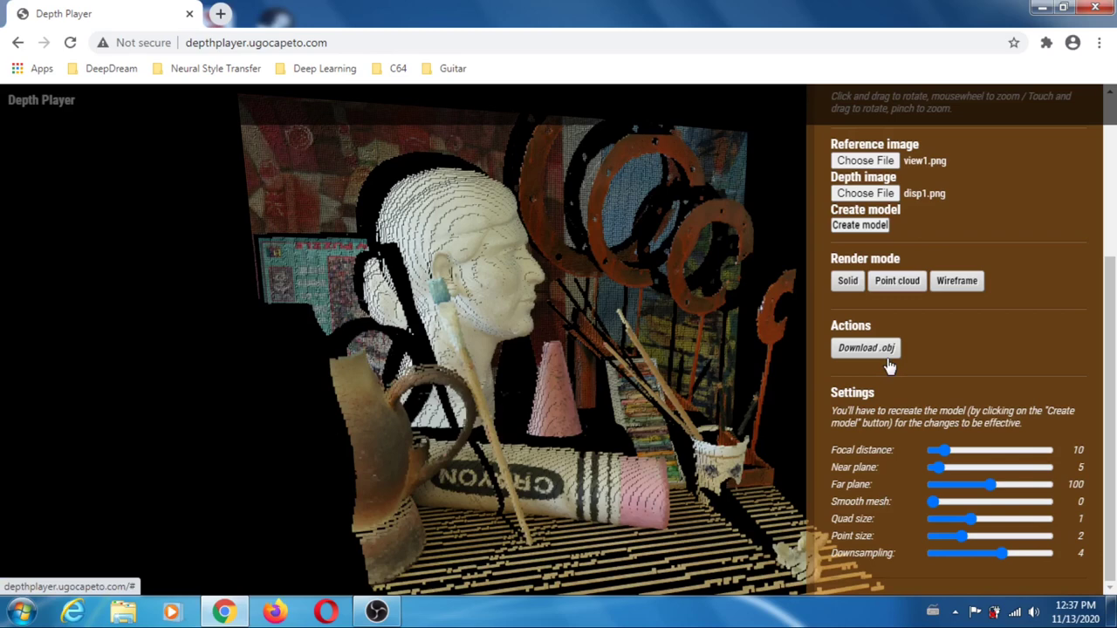
Return to solid rendering and recreate the model with the smooth mesh setting at 50
left_click(848, 281)
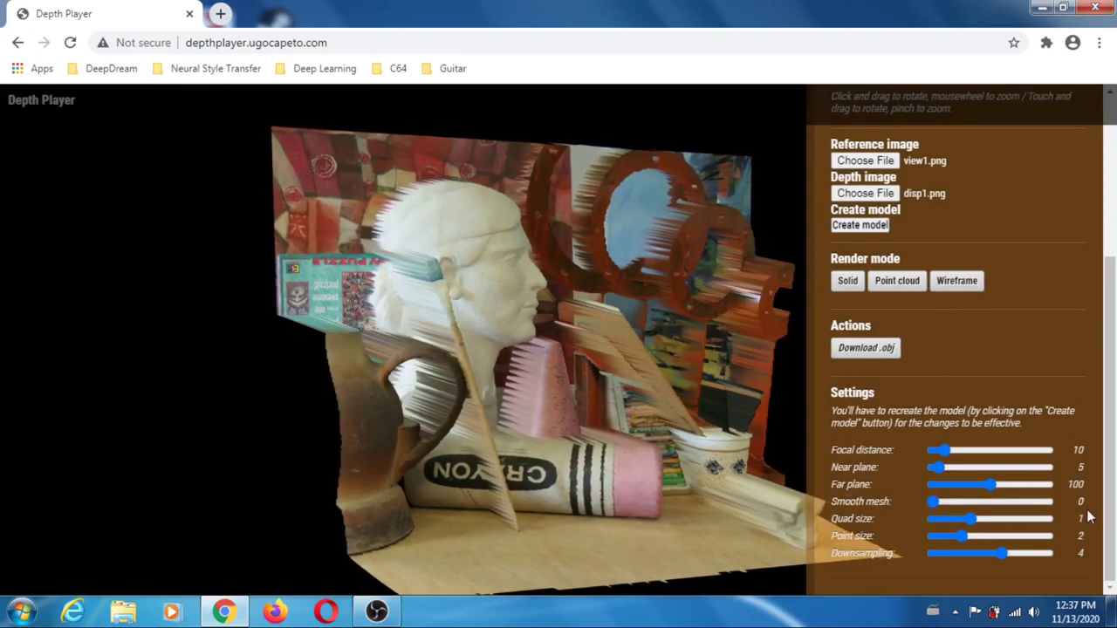
left_click(935, 506)
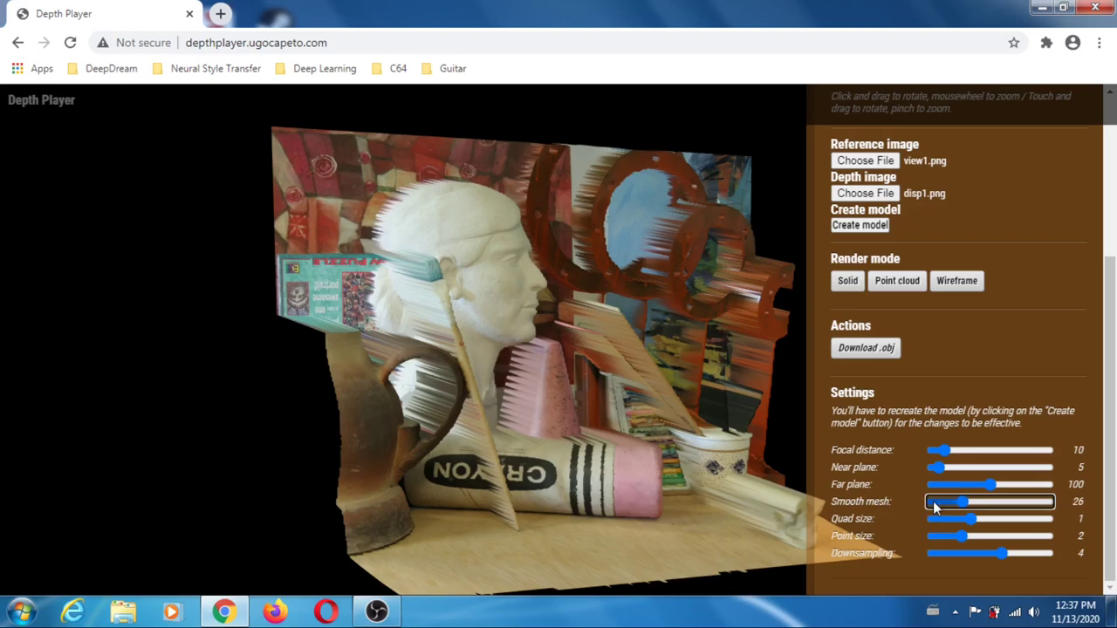
key("Right")
key("Right")
key("Right")
key("Right")
key("Right")
key("Right")
key("Right")
key("Right")
key("Right")
key("Right")
key("Right")
key("Right")
key("Right")
key("Right")
key("Right")
key("Right")
key("Right")
key("Right")
key("Right")
key("Right")
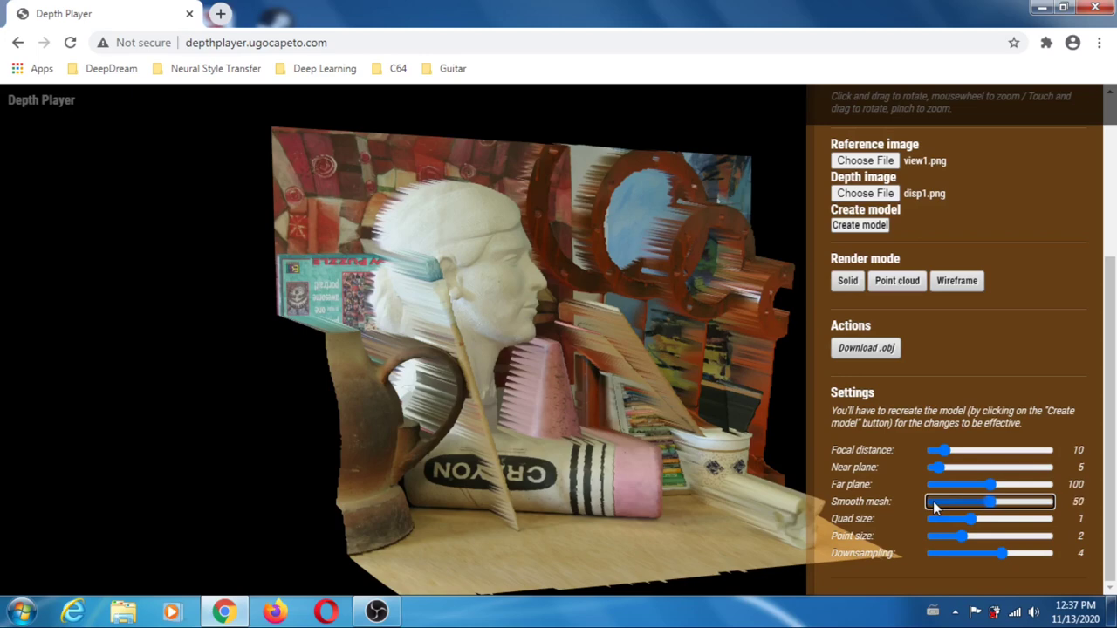
left_click(860, 225)
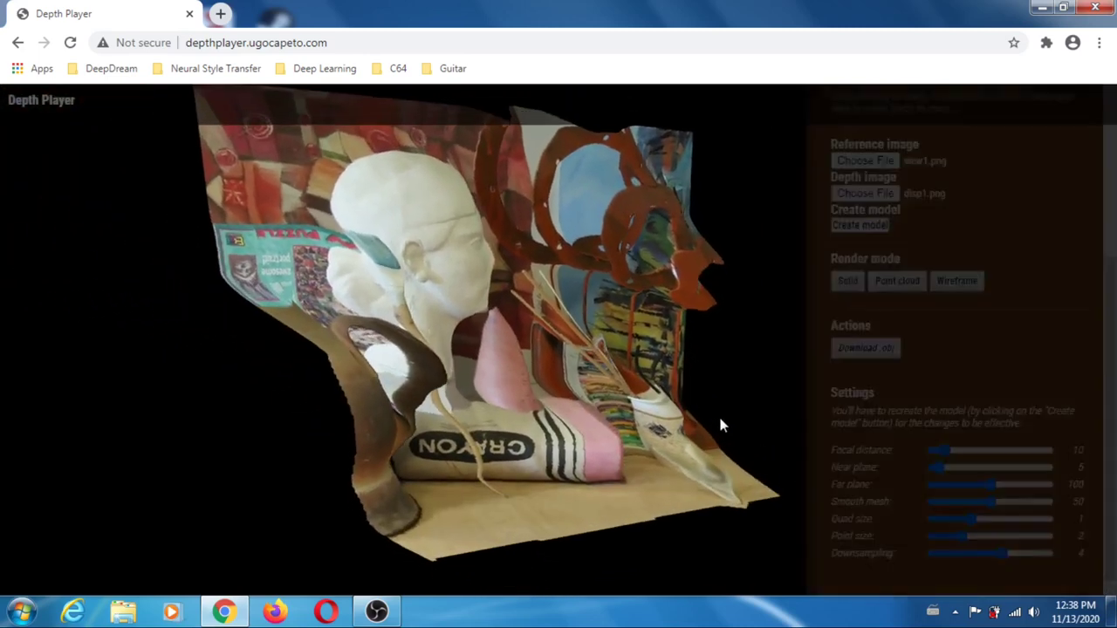
Reduce the smooth mesh setting to 20 and recreate the model
left_click(992, 502)
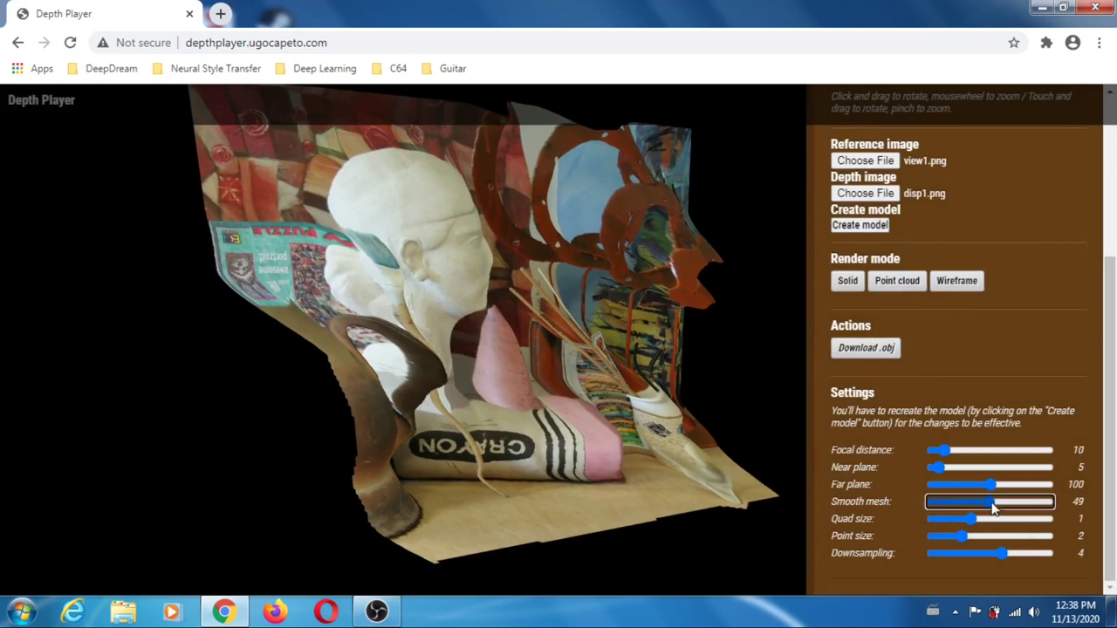
key("Left")
key("Left")
key("Left")
key("Left")
key("Left")
key("Left")
key("Left")
key("Left")
key("Left")
key("Left")
key("Left")
key("Left")
key("Left")
key("Left")
key("Left")
key("Left")
key("Left")
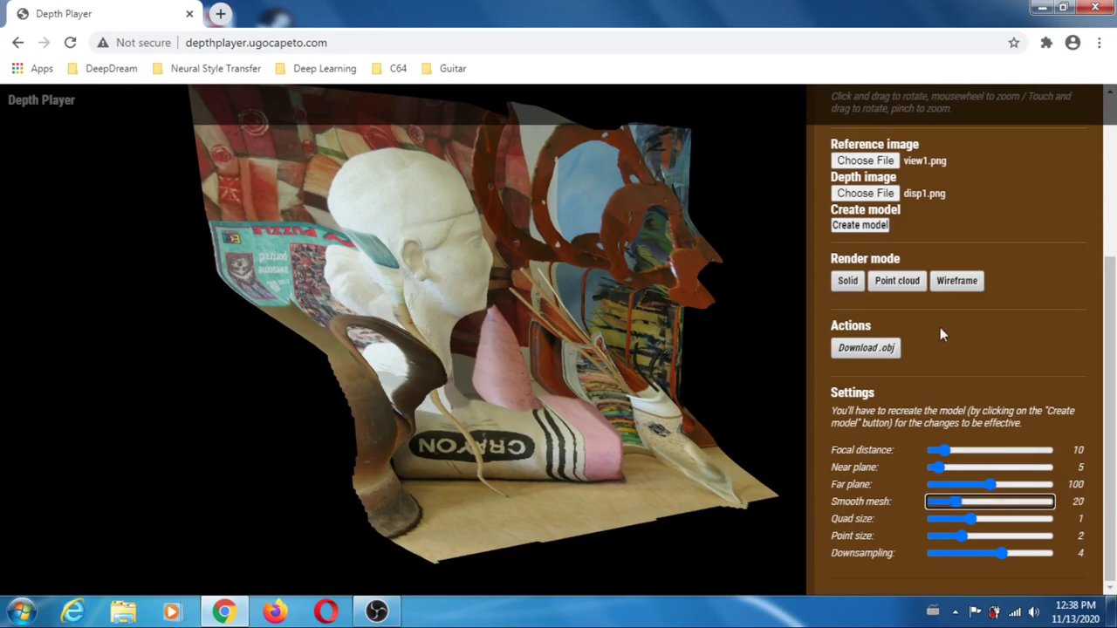
left_click(860, 226)
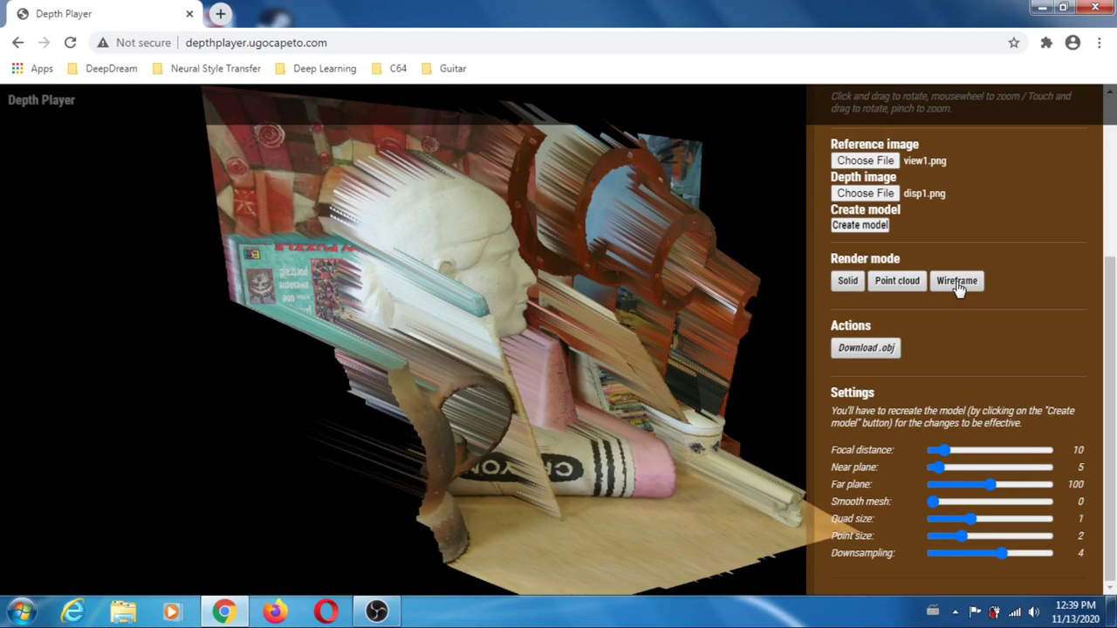
Render the model as a wireframe and examine the mesh lines up close
left_click(958, 282)
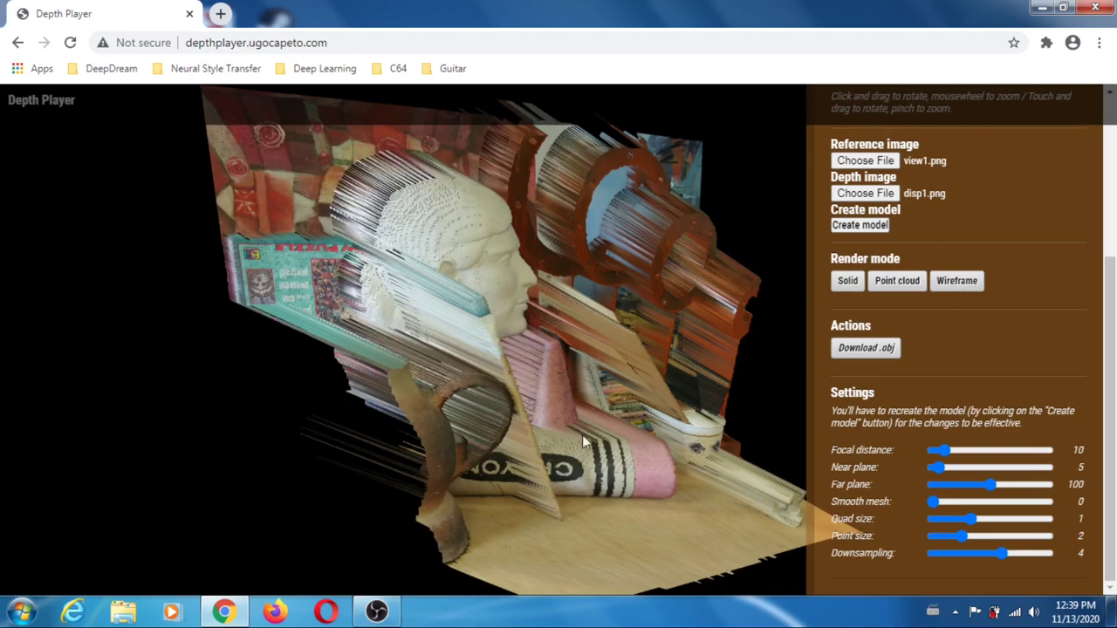
left_click_drag(583, 400, 709, 470)
scroll(583, 362, "up", 4)
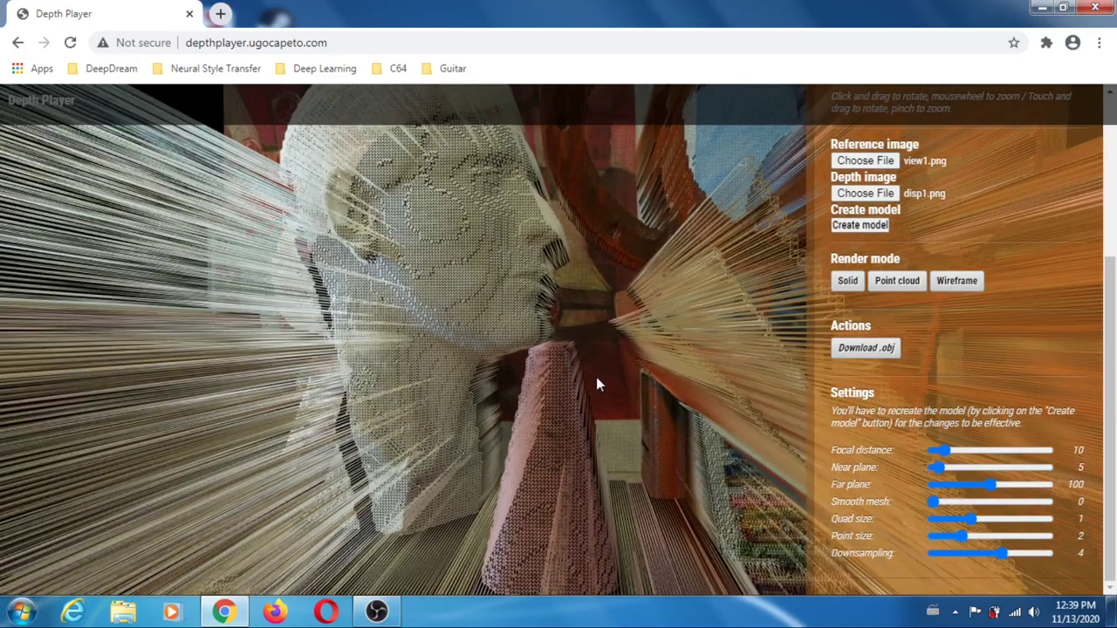
scroll(596, 384, "up", 5)
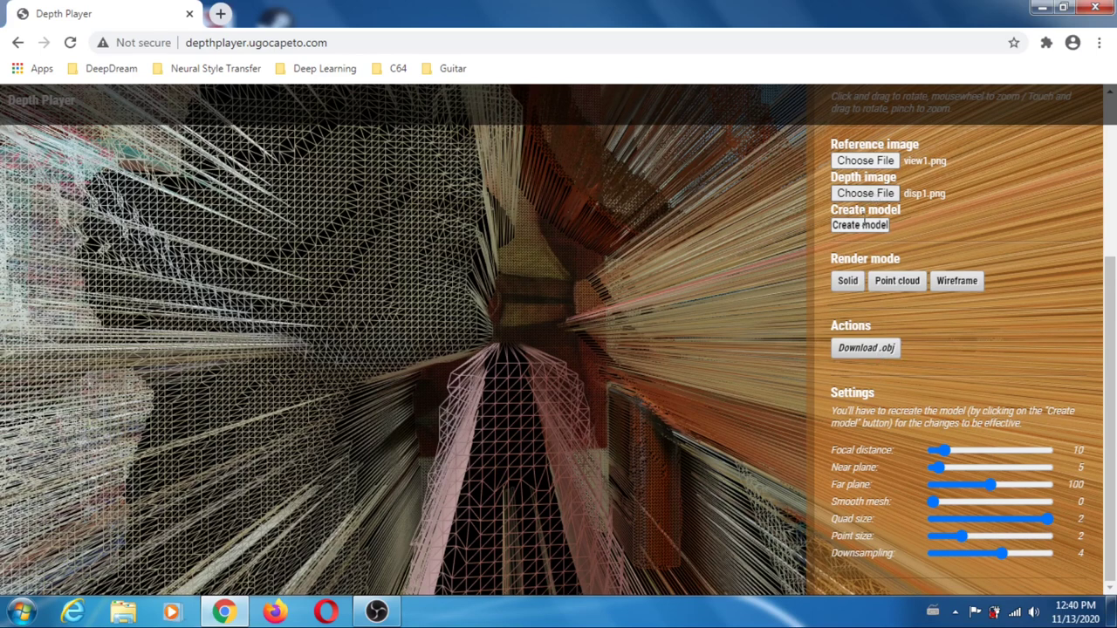
Recreate the wireframe model with a quad size of 2 and examine the mesh up close
left_click(861, 225)
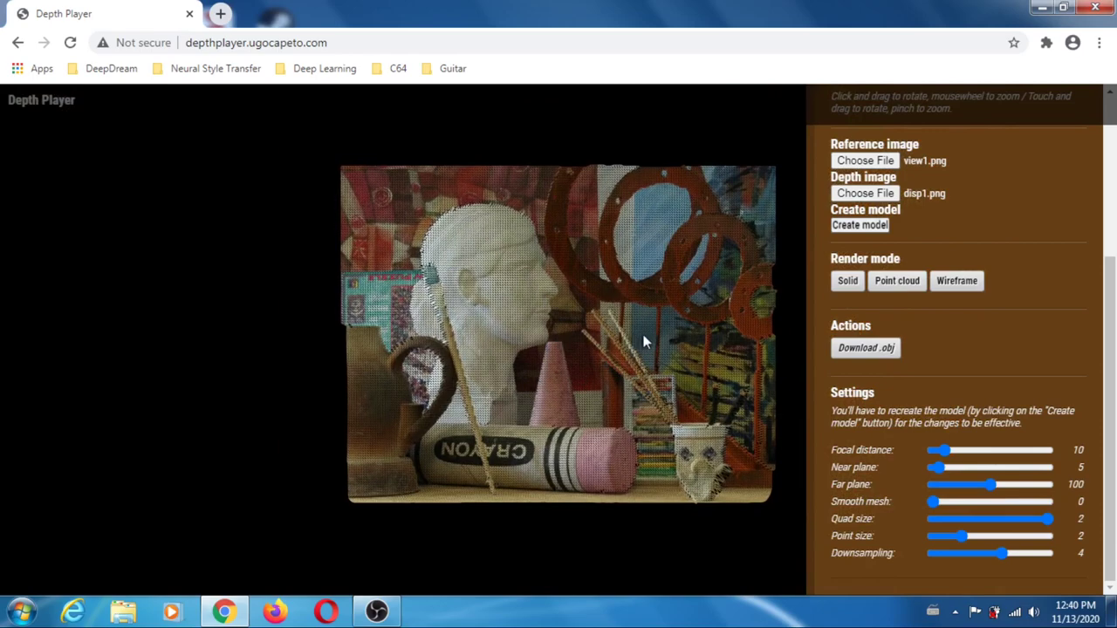
scroll(643, 341, "up", 3)
scroll(656, 372, "up", 5)
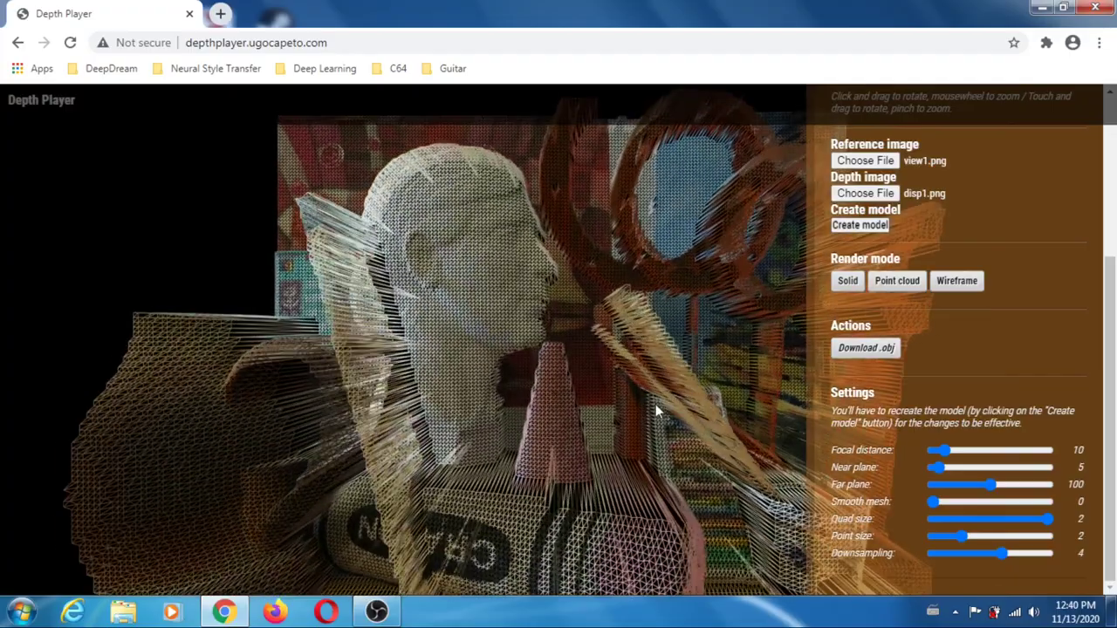
scroll(655, 416, "up", 5)
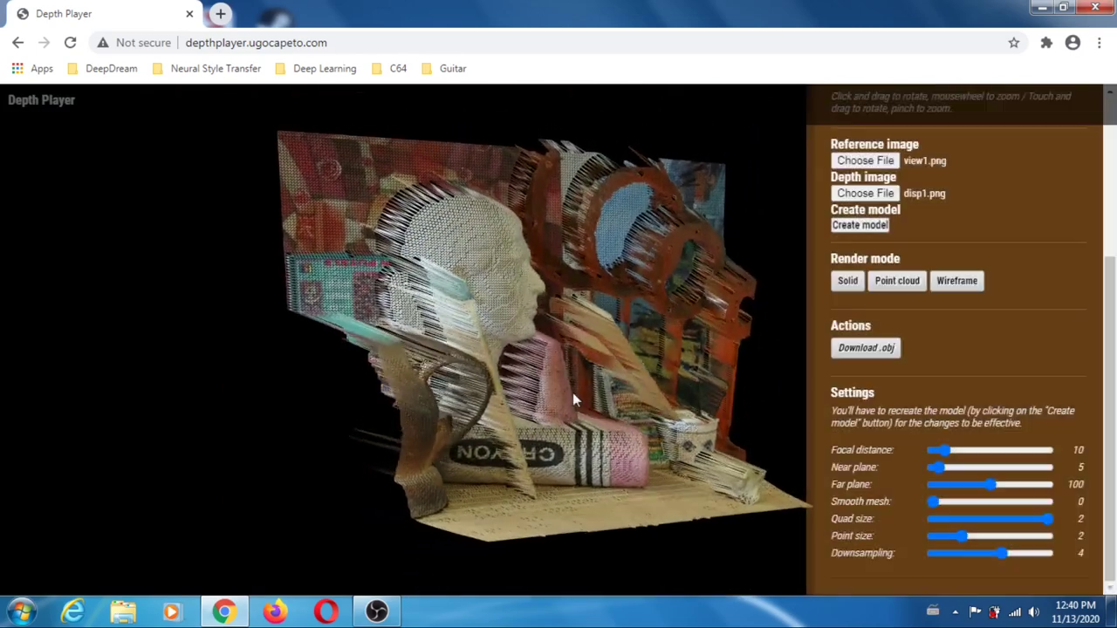
Change the render mode to point cloud and rotate the model slightly
left_click(898, 288)
mouse_move(647, 371)
left_mouse_down()
mouse_move(548, 349)
mouse_move(723, 337)
mouse_move(640, 392)
mouse_move(640, 348)
mouse_move(625, 380)
mouse_move(663, 357)
left_mouse_up()
mouse_move(840, 357)
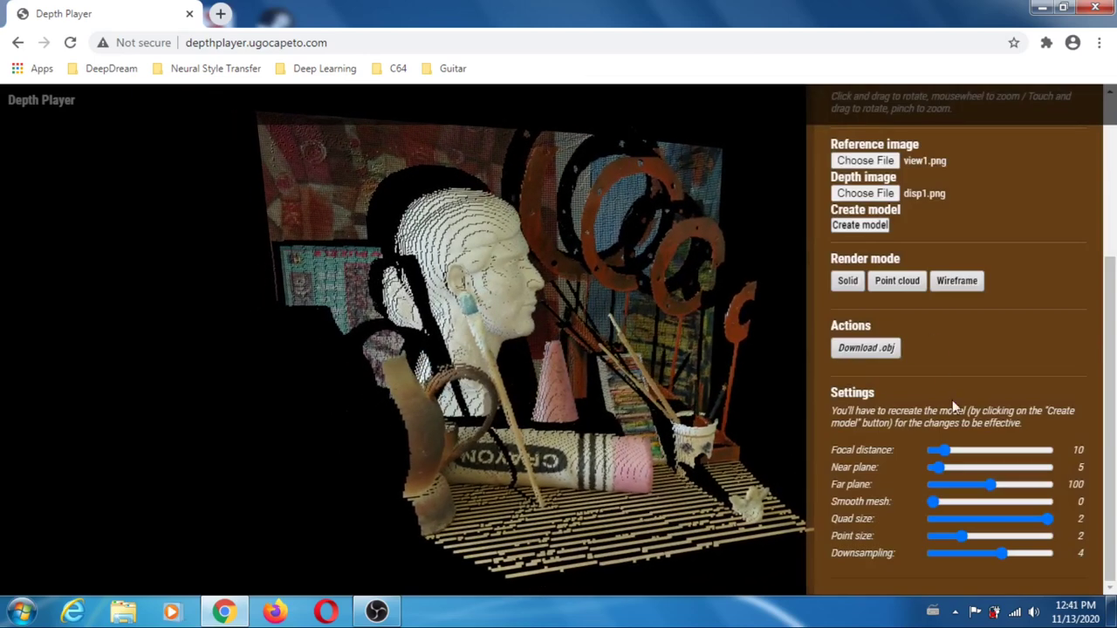
Set the point size to 1, recreate the model and view the point cloud from another angle
left_click_drag(961, 536, 921, 541)
left_click(860, 225)
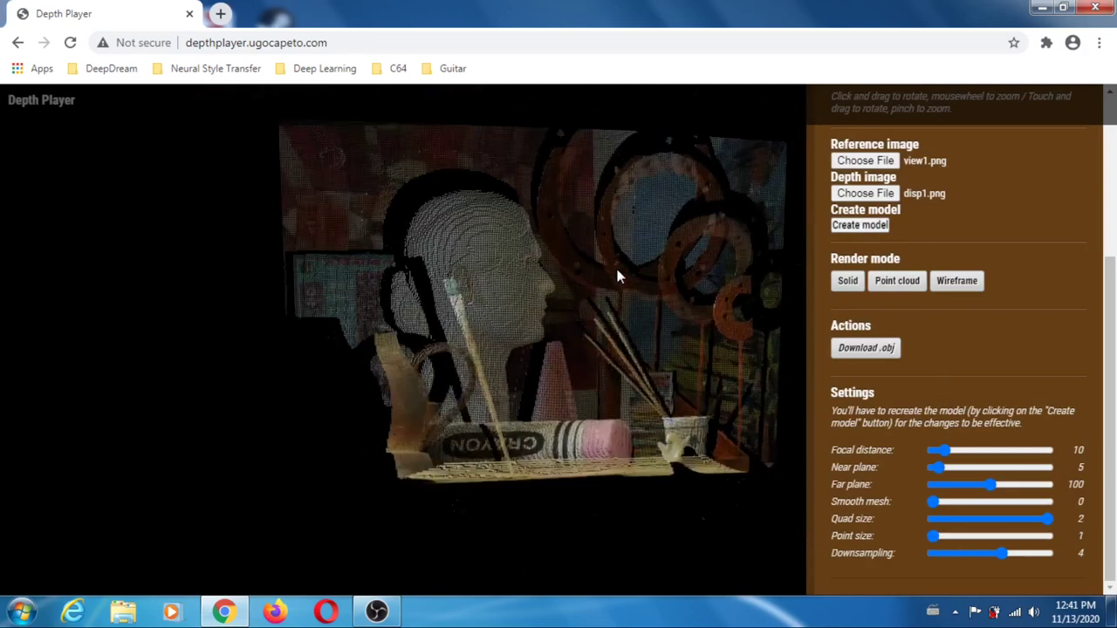
left_click_drag(494, 275, 483, 177)
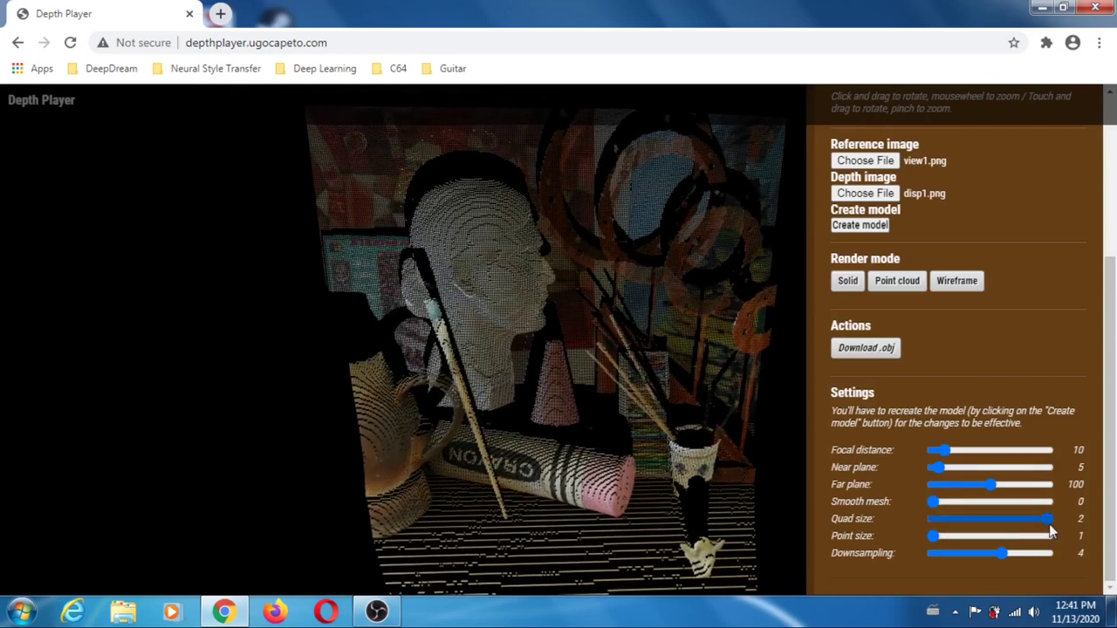
Set the quad size to 0.5, recreate the model and examine the point cloud from closer and other angles
left_click_drag(1048, 521, 910, 520)
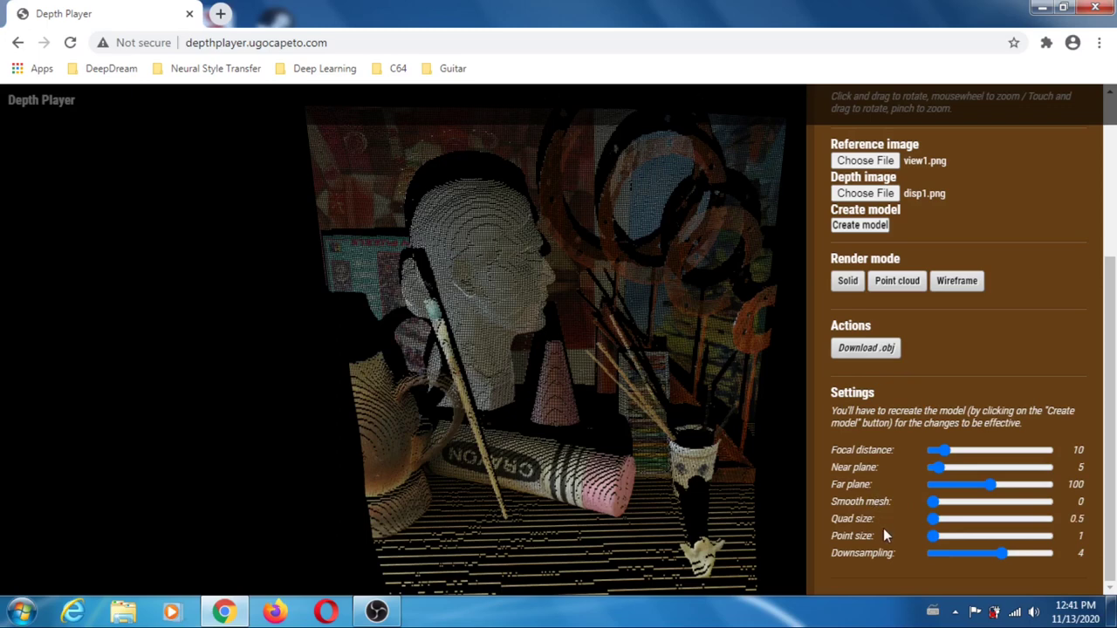
left_click(864, 225)
left_click(859, 226)
left_click_drag(488, 288, 437, 219)
scroll(564, 324, "up", 5)
mouse_move(851, 391)
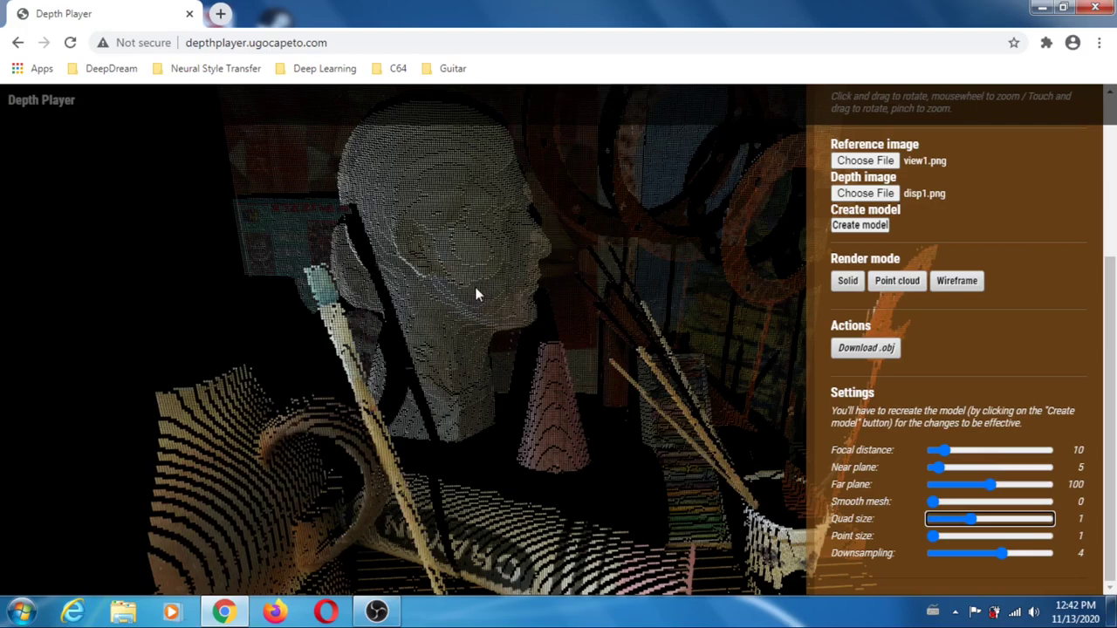
left_click_drag(463, 320, 484, 281)
Set the point size to 2, recreate the model and examine the points up close
mouse_move(999, 566)
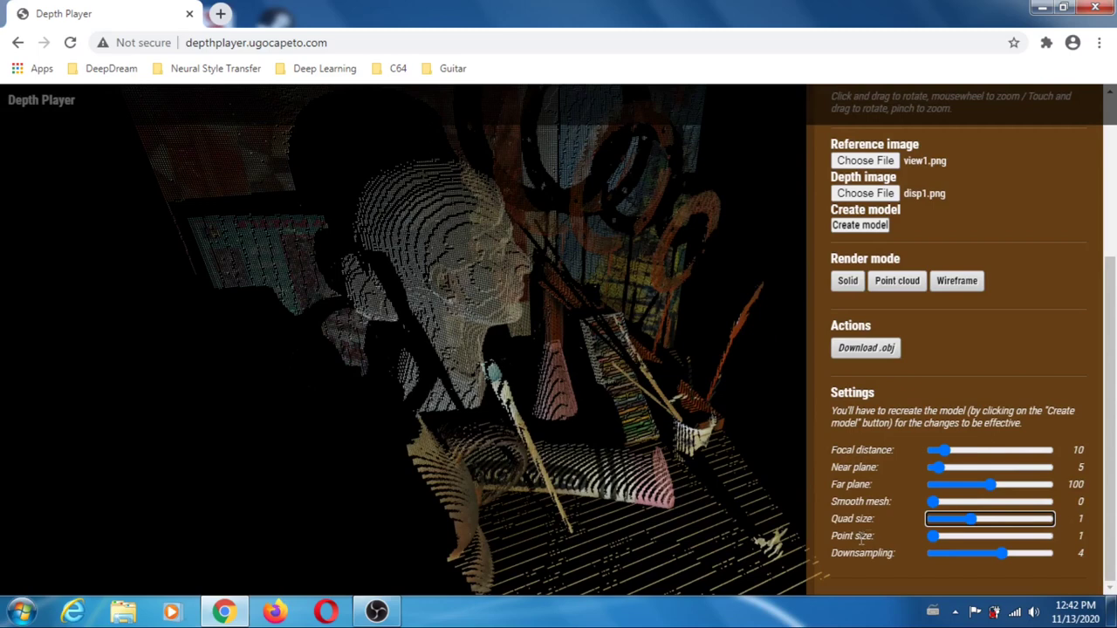
left_click(932, 543)
key("Right")
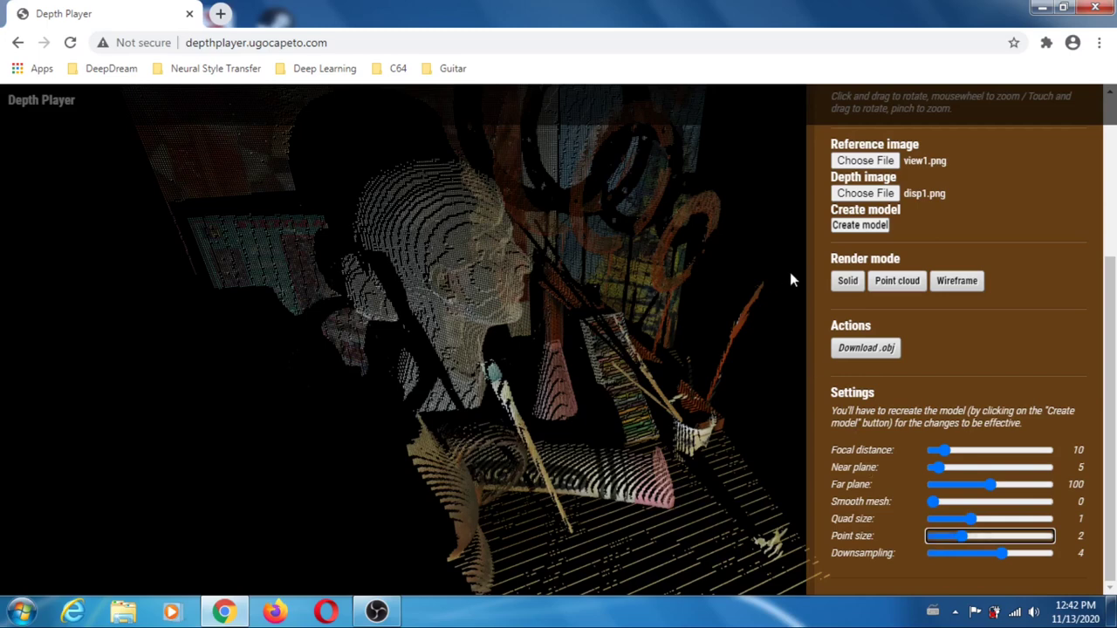
left_click(855, 228)
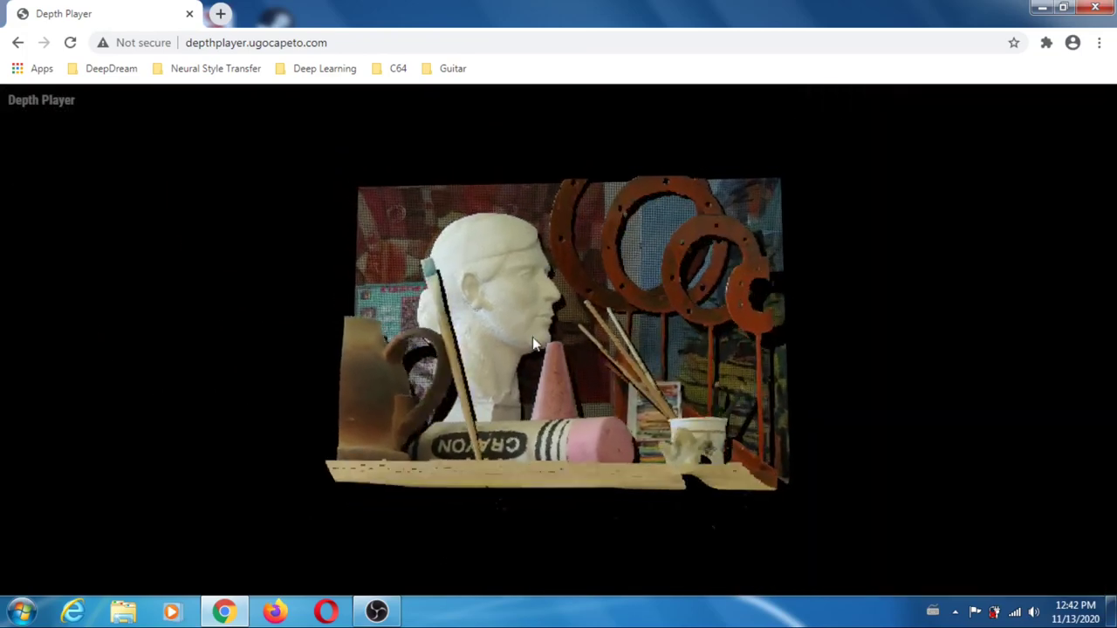
left_click_drag(532, 337, 534, 284)
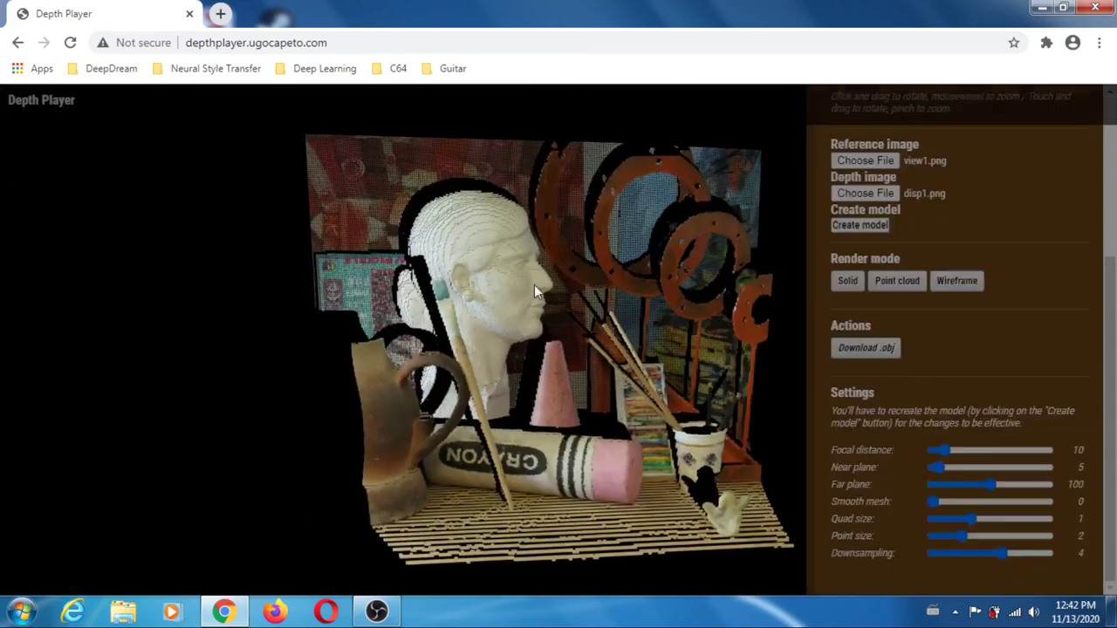
scroll(546, 275, "up", 5)
scroll(530, 292, "up", 10)
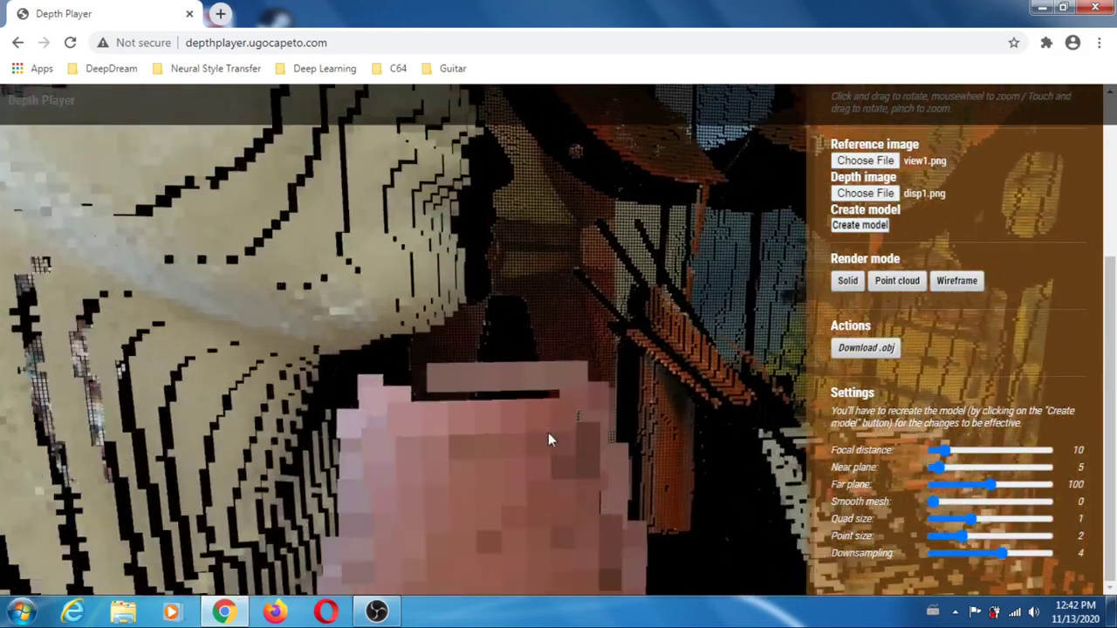
Set the smooth mesh value to 50
left_click_drag(548, 432, 487, 436)
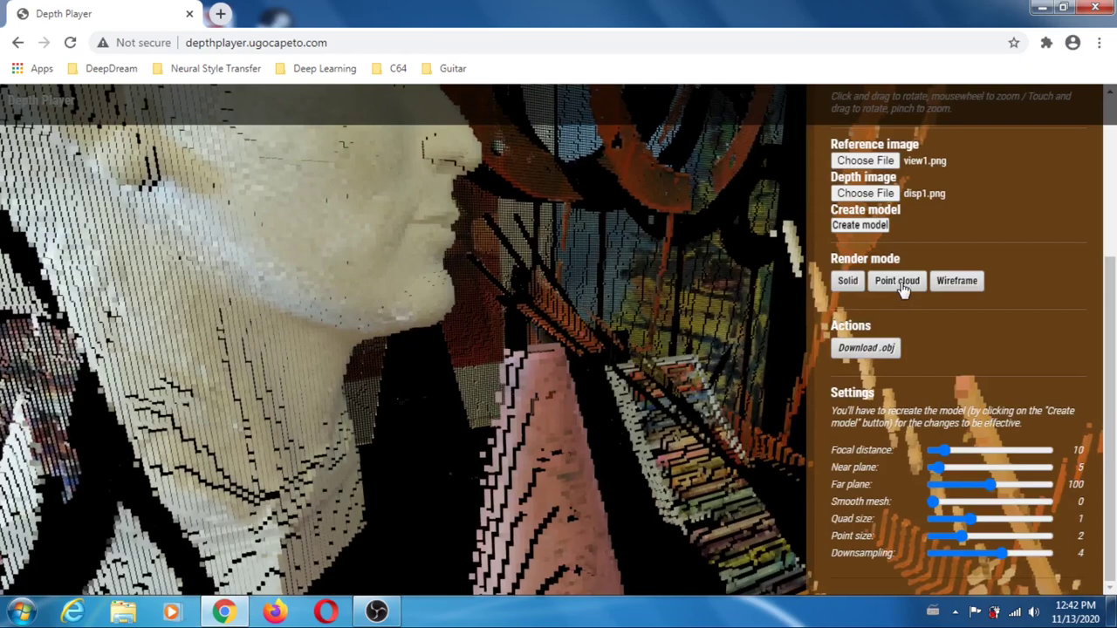
scroll(592, 347, "down", 5)
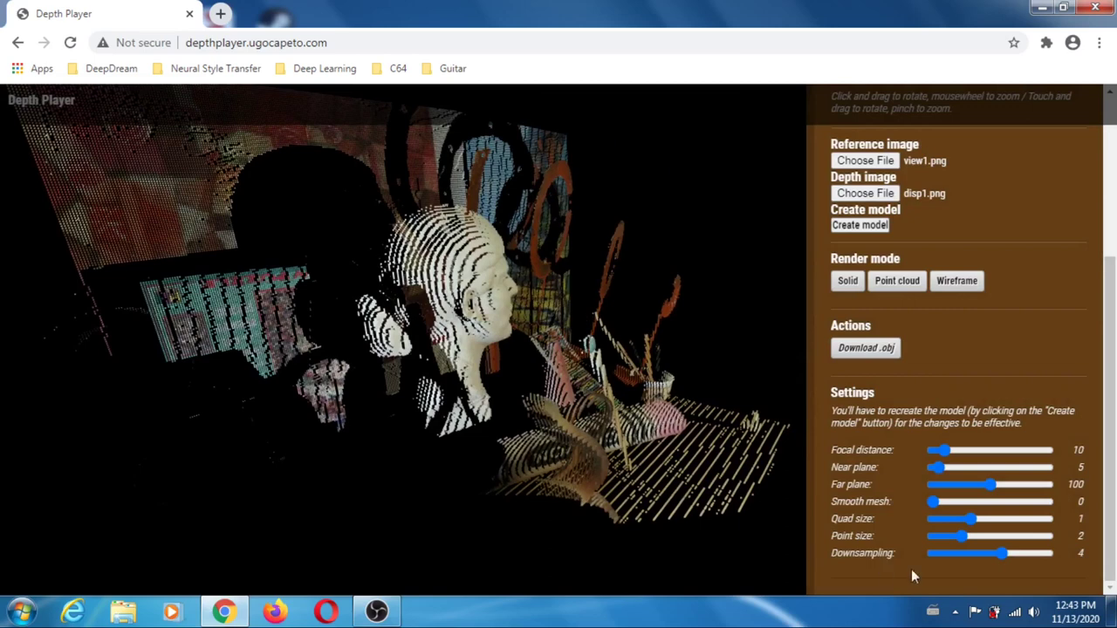
left_click(933, 504)
key("Right")
key("Right")
key("Right")
key("Right")
key("Right")
key("Right")
key("Right")
key("Right")
key("Right")
key("Right")
key("Right")
key("Right")
key("Right")
key("Right")
key("Right")
key("Right")
key("Right")
key("Right")
key("Right")
key("Right")
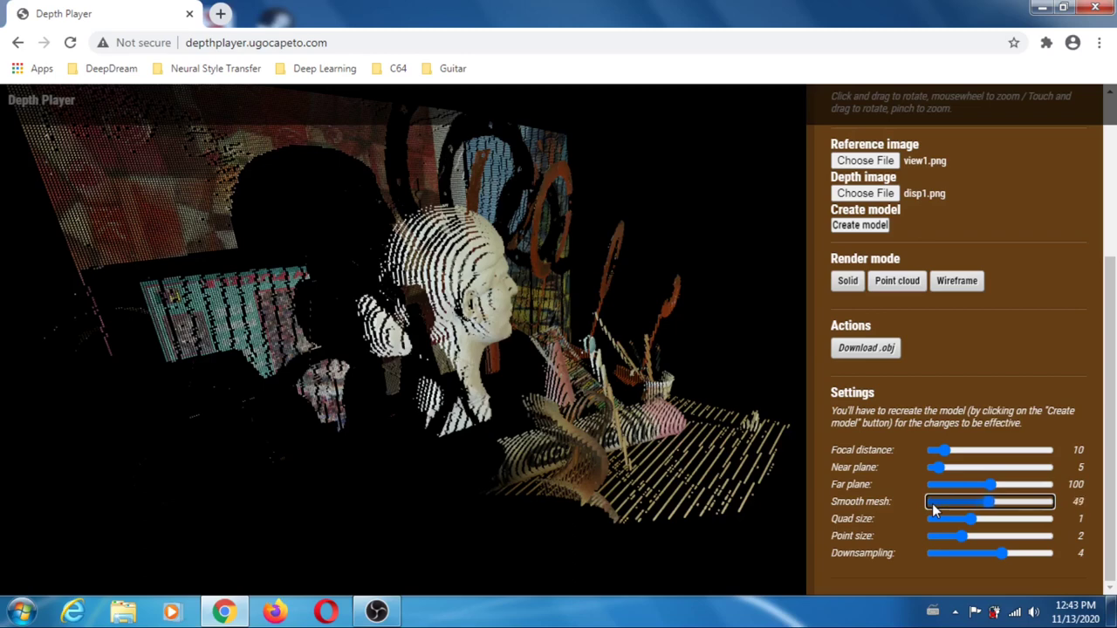
key("Right")
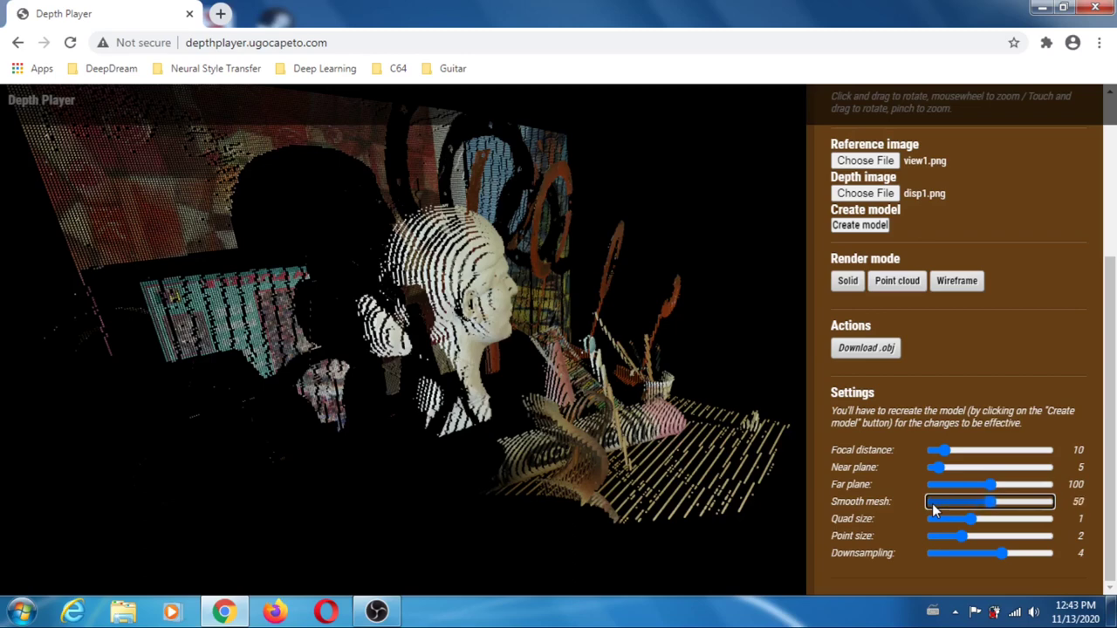
Recreate the model with the new smoothing and examine the point cloud from the side
left_click(860, 225)
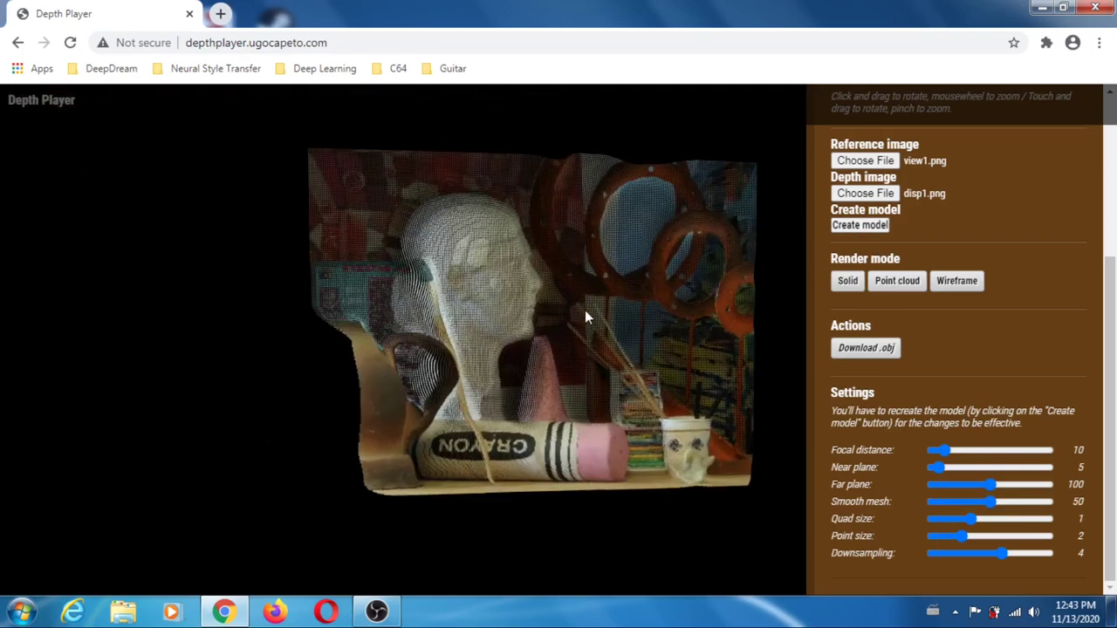
left_click_drag(491, 307, 550, 377)
scroll(543, 372, "down", 5)
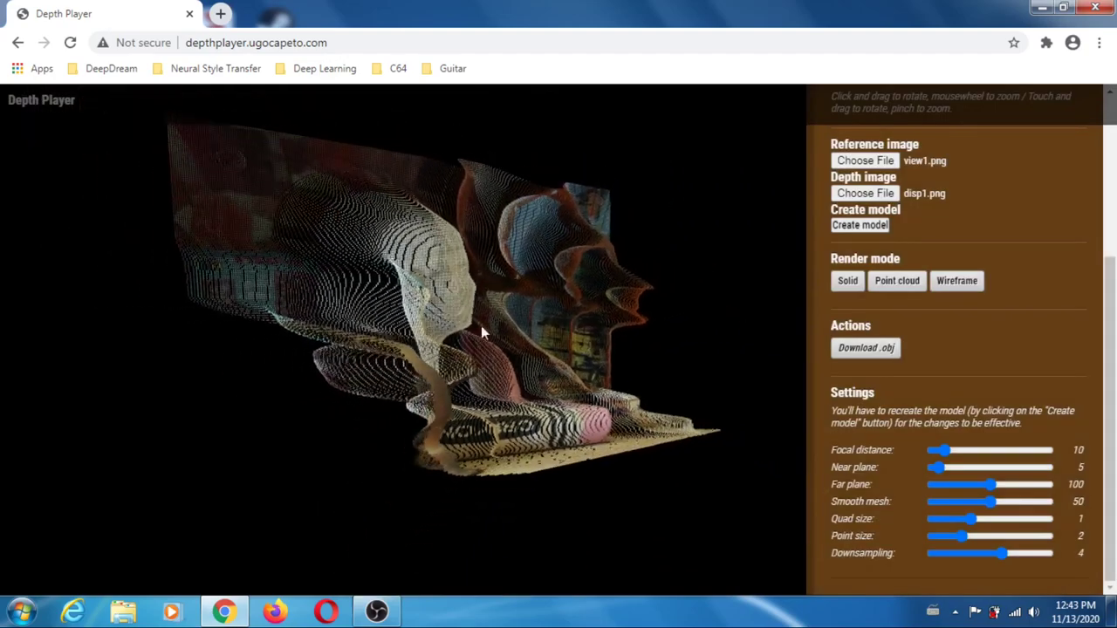
mouse_move(443, 287)
left_mouse_down()
mouse_move(361, 289)
mouse_move(454, 301)
left_mouse_up()
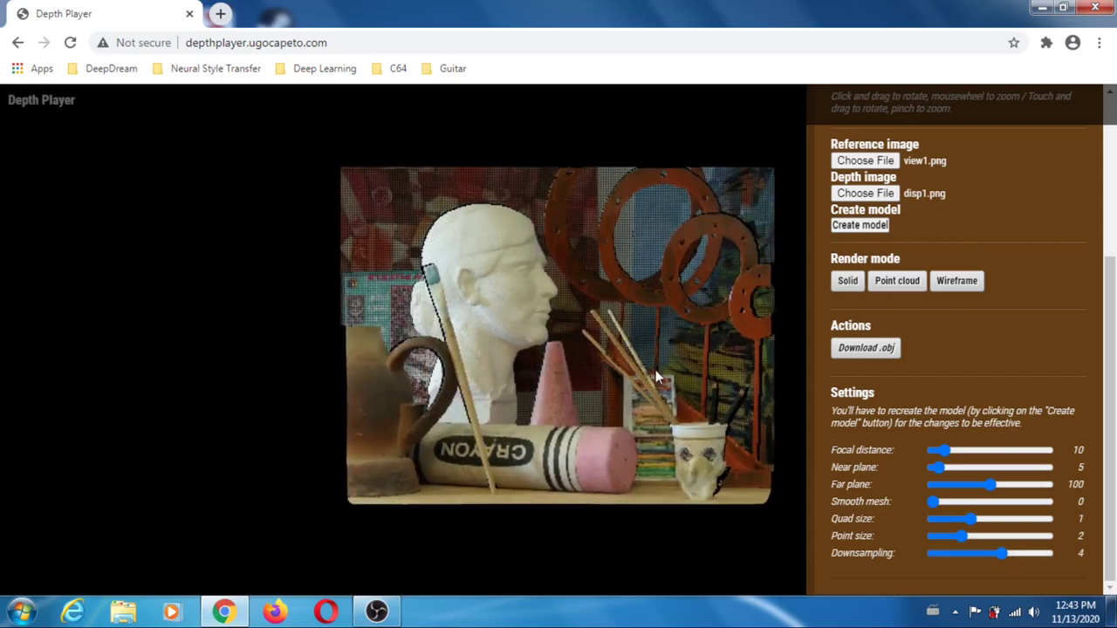
Examine the unsmoothed point cloud up close, set the downsampling to 6 and recreate the model
scroll(562, 340, "up", 3)
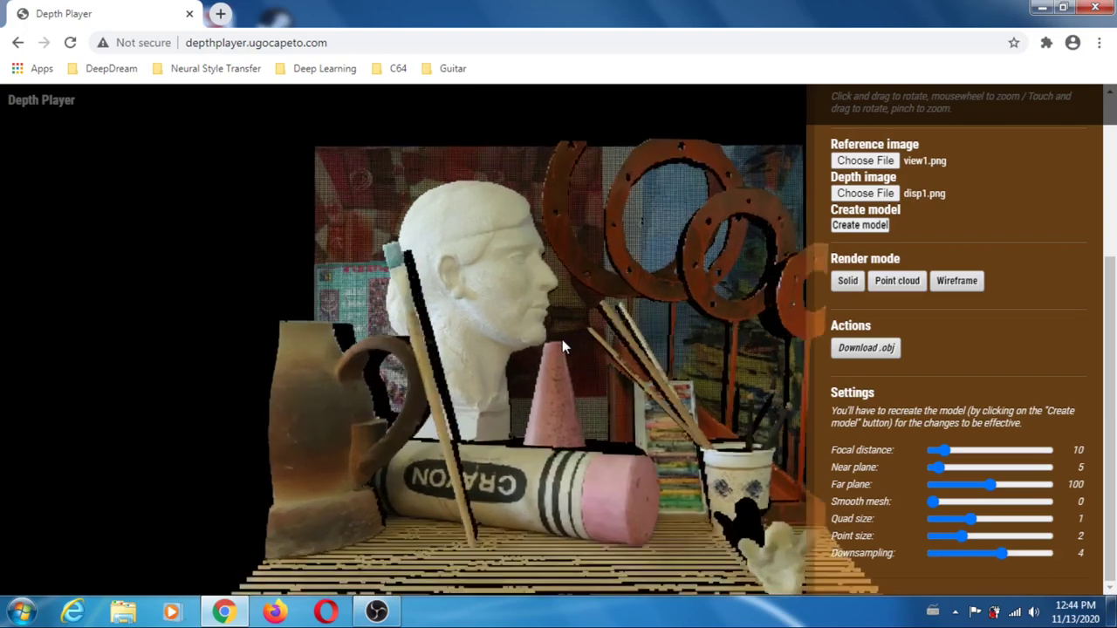
scroll(607, 397, "up", 5)
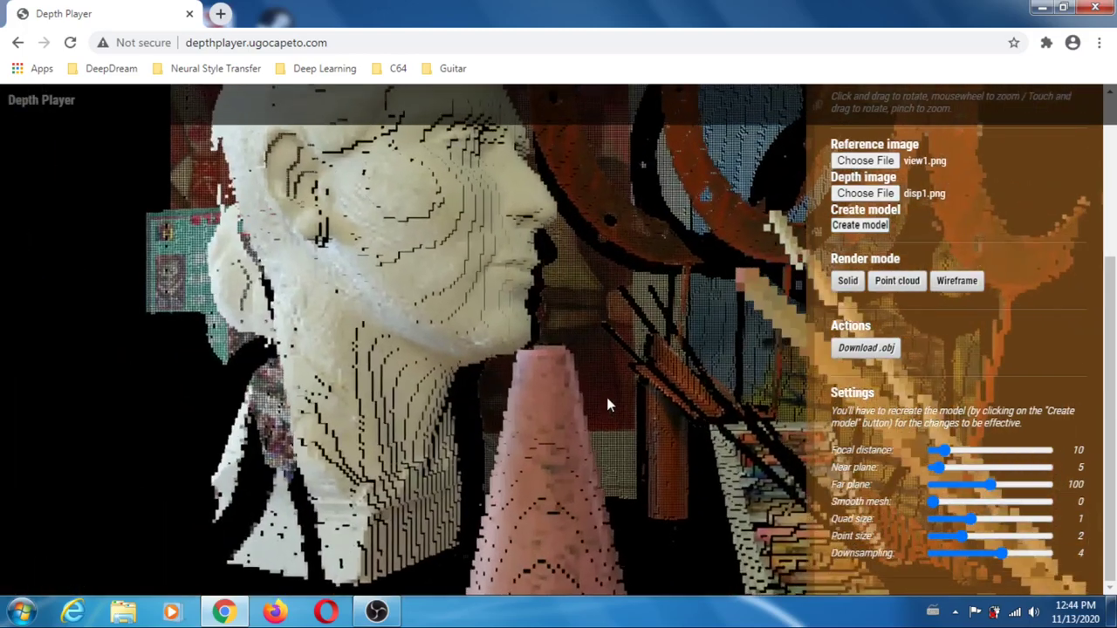
scroll(606, 397, "down", 5)
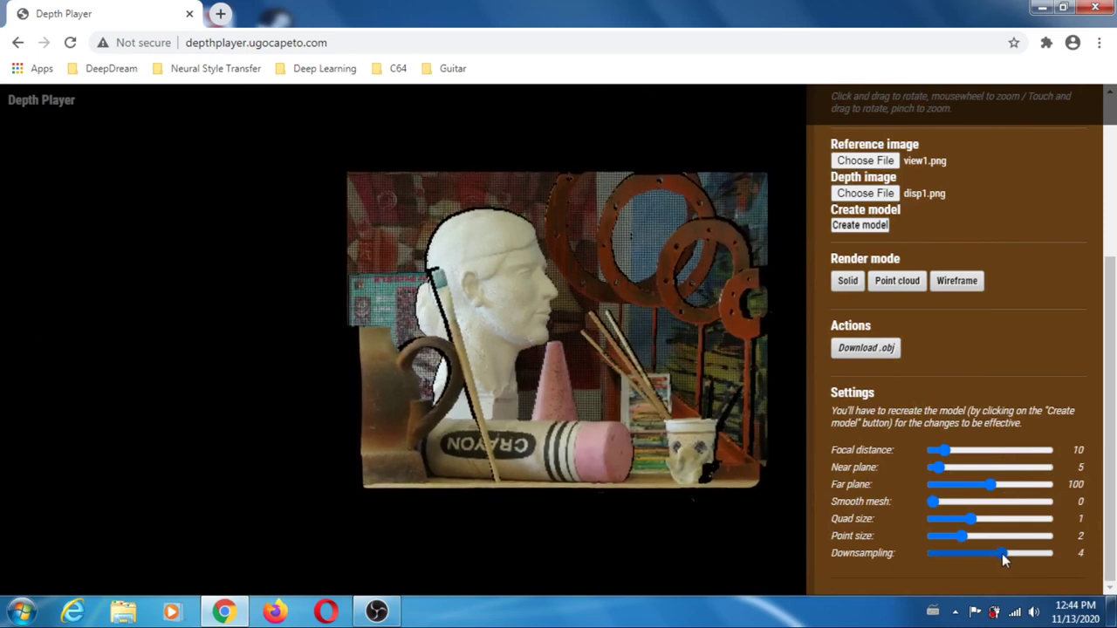
left_click_drag(1002, 553, 1047, 566)
left_click(859, 226)
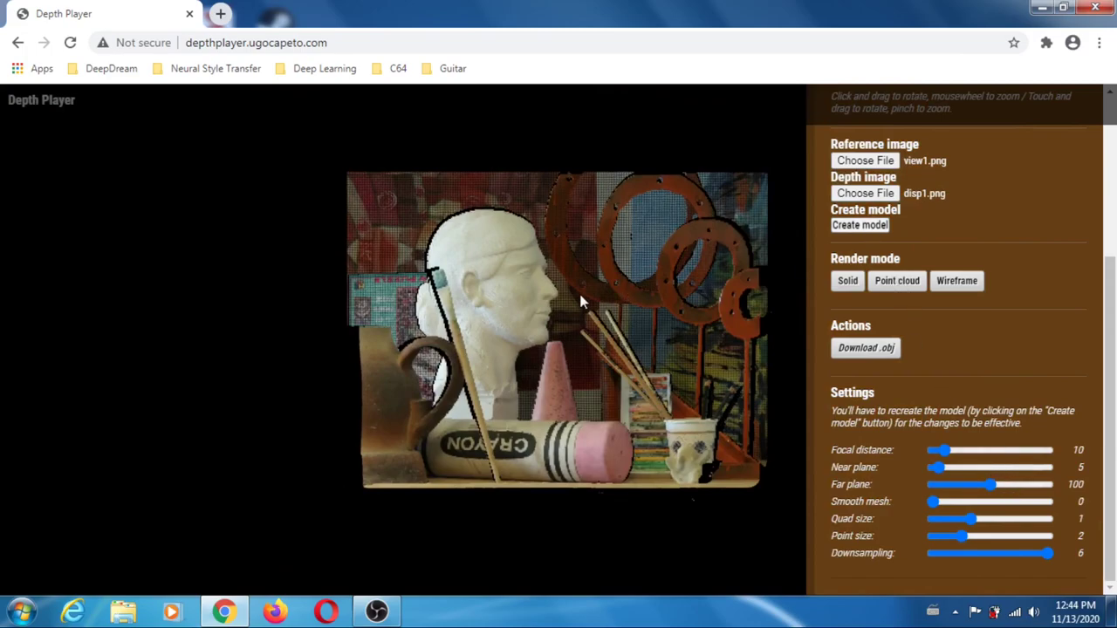
Examine the downsampled point cloud up close and from several angles, toggling the control panel's visibility, and recreate the model
left_click_drag(579, 294, 643, 384)
scroll(640, 381, "up", 3)
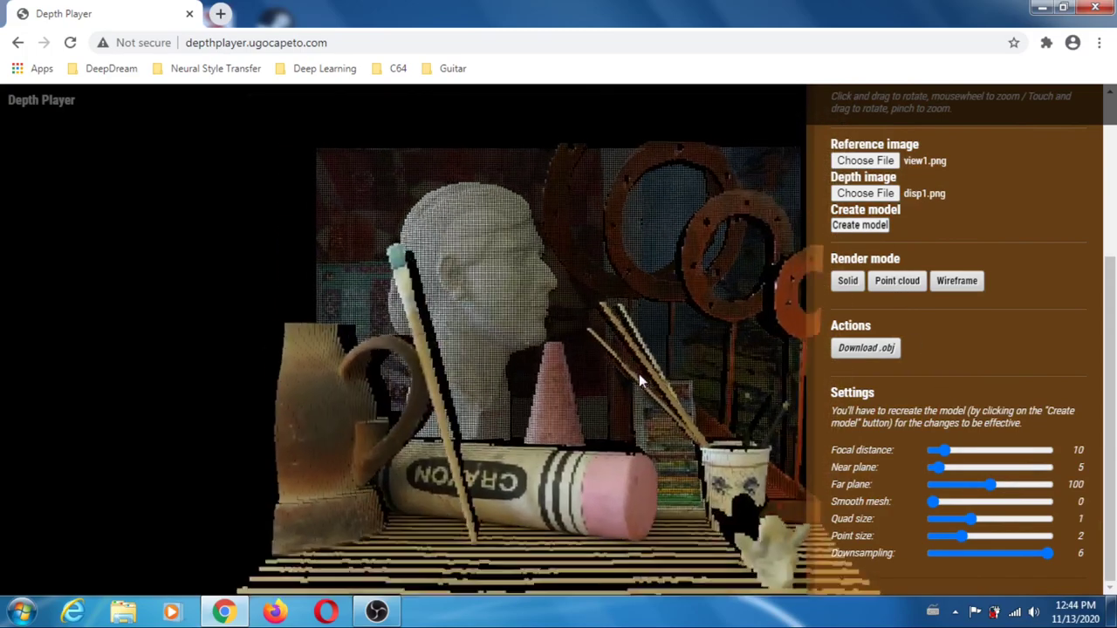
scroll(638, 374, "up", 5)
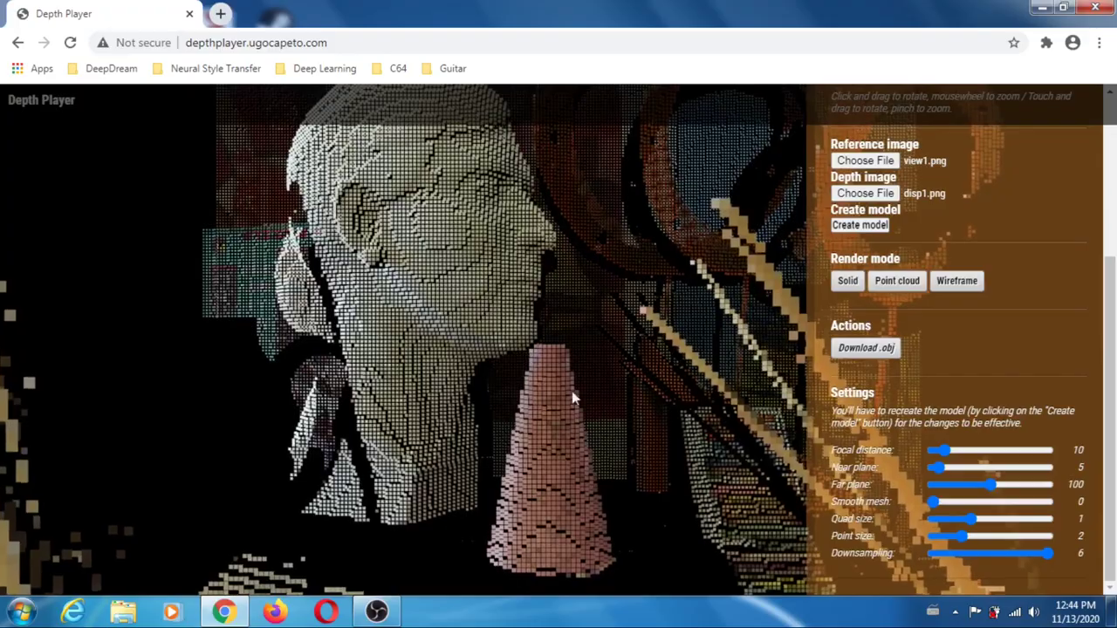
key("h")
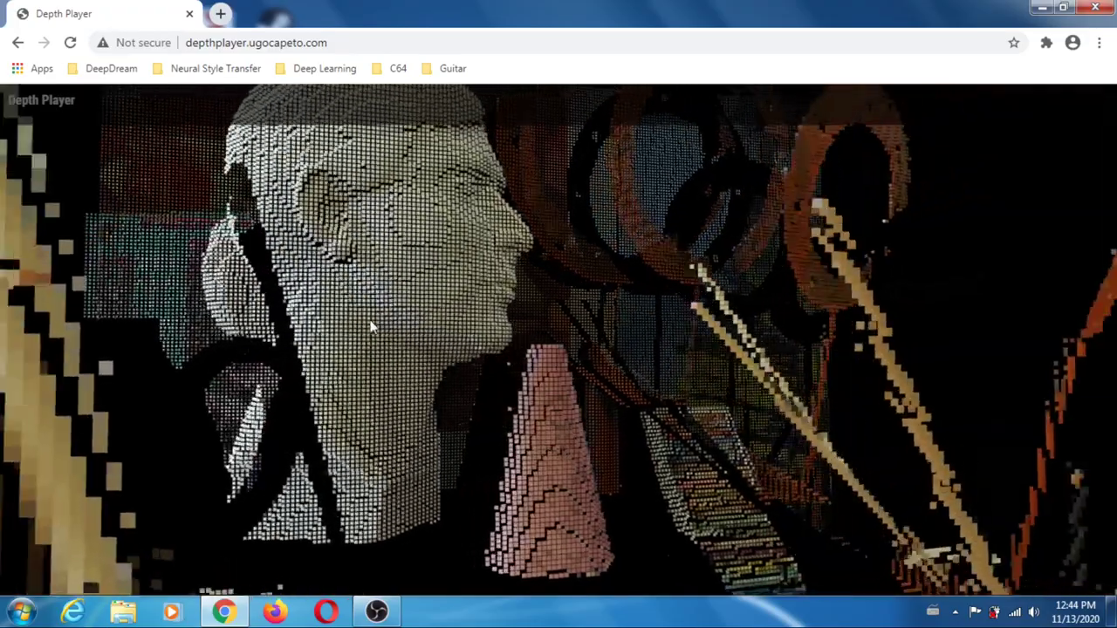
left_click_drag(378, 381, 400, 231)
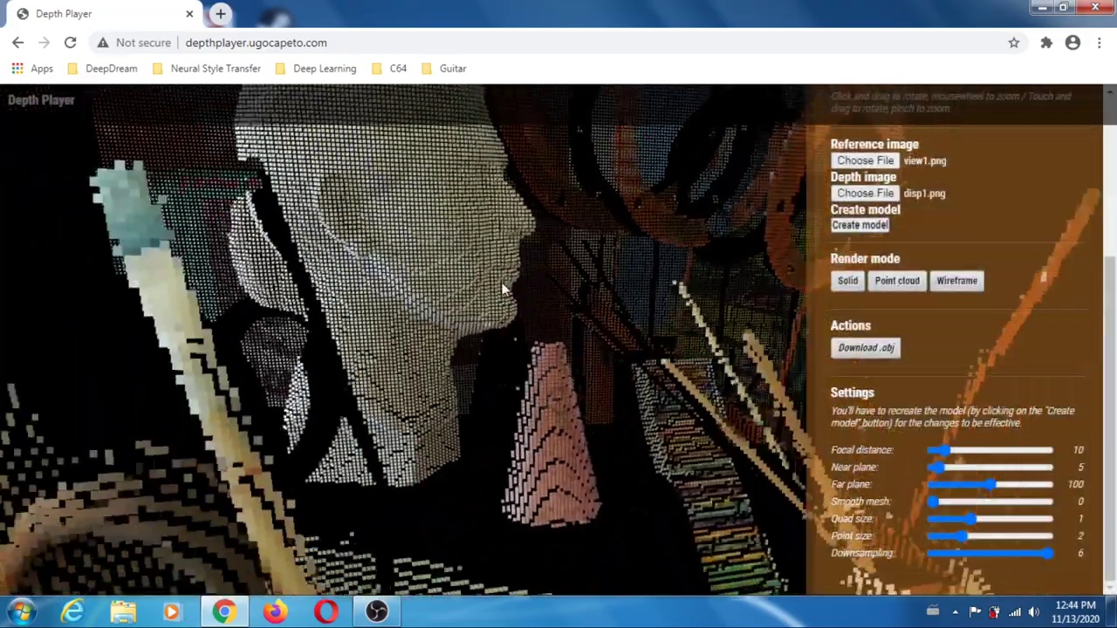
scroll(498, 304, "down", 5)
key("h")
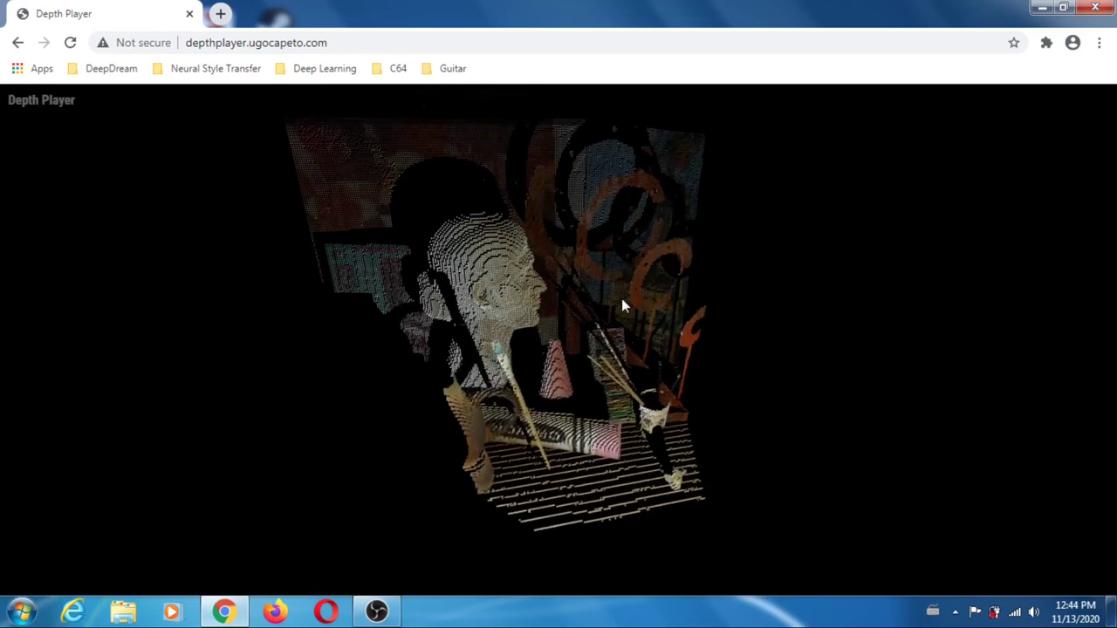
mouse_move(665, 301)
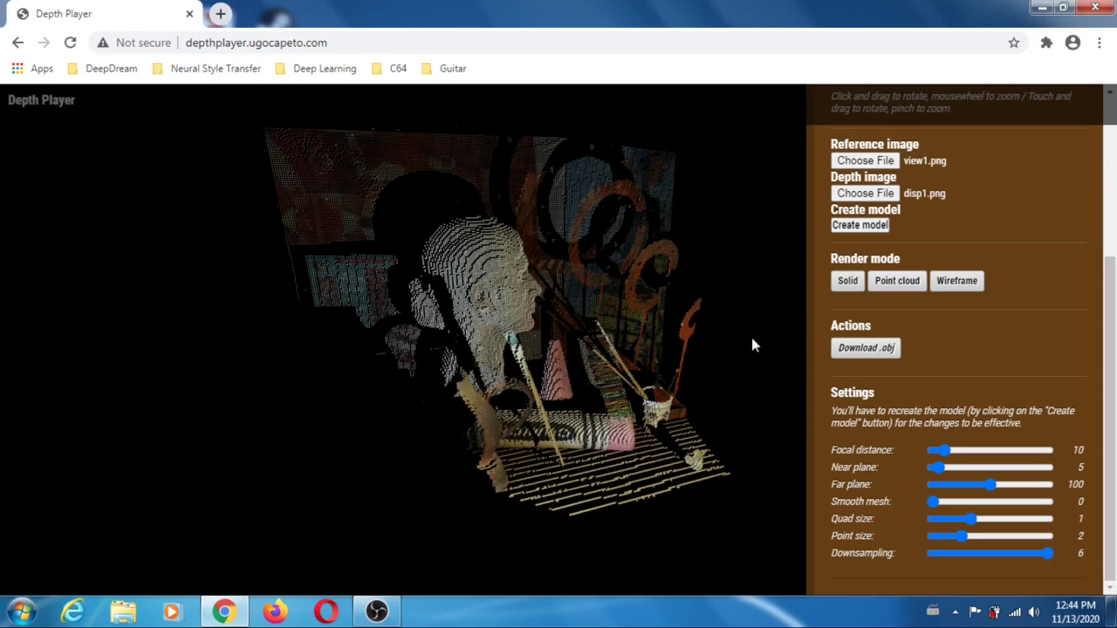
left_click(855, 226)
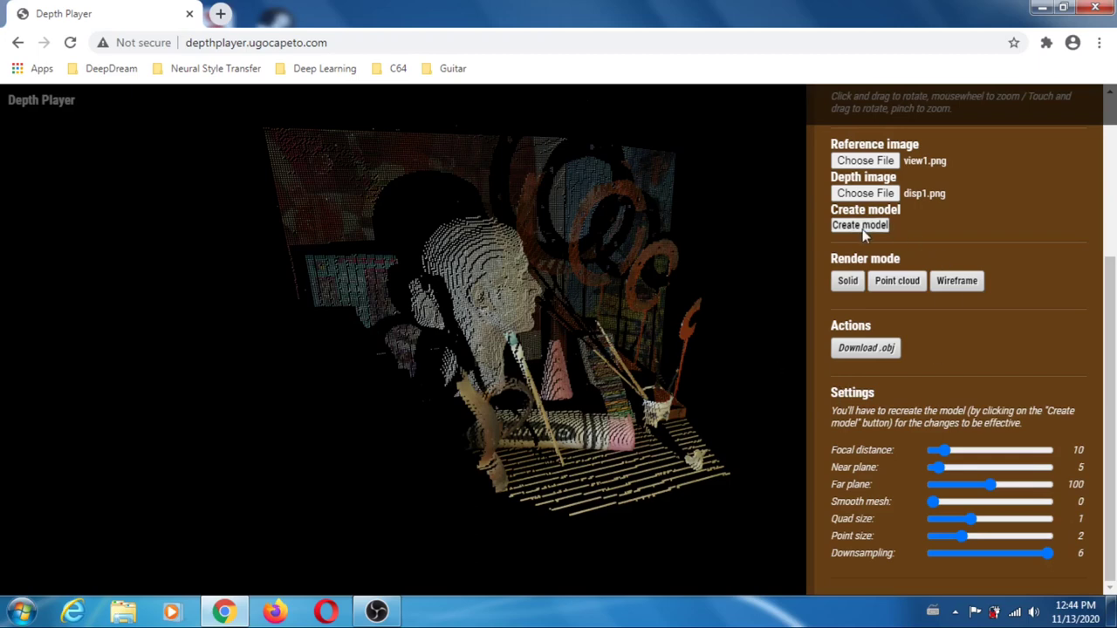